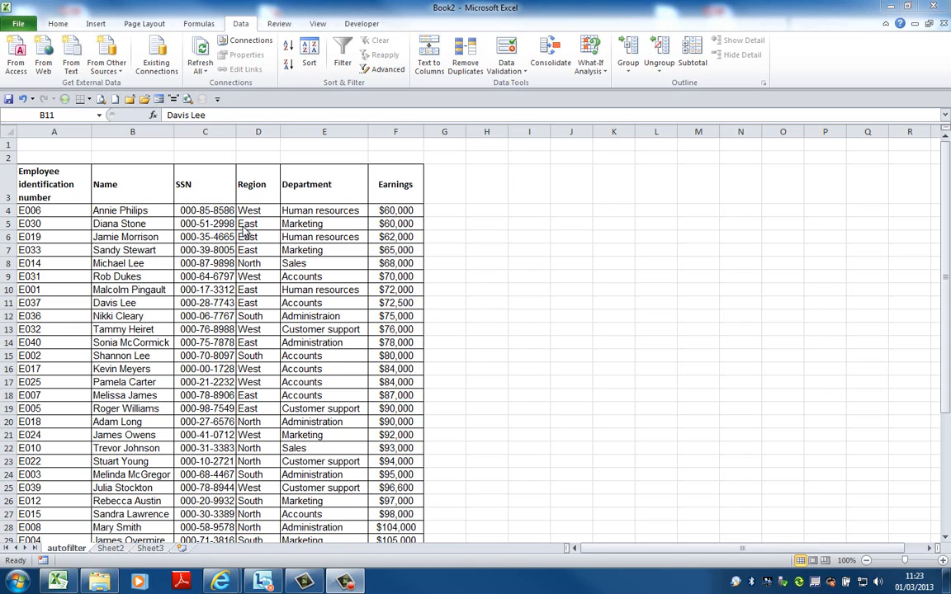
Turn on AutoFilter for the employee table
{"action": "left_click", "coordinate": [224, 30]}
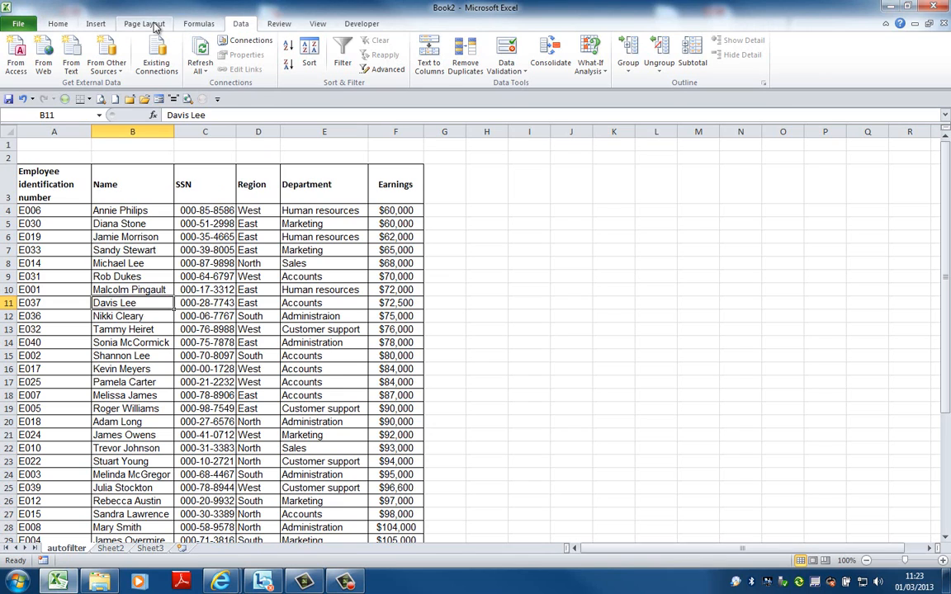
{"action": "left_click", "coordinate": [345, 59]}
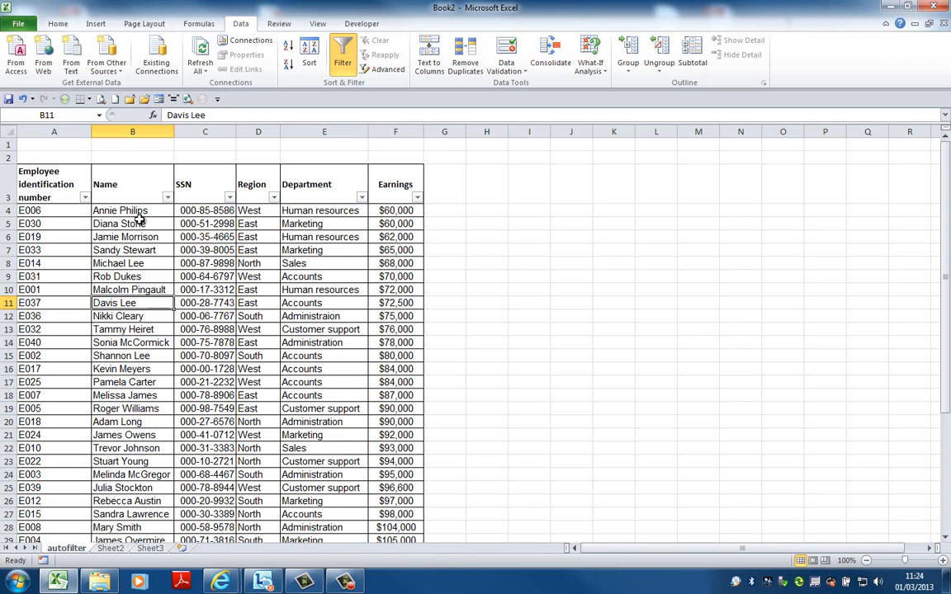
Sort the table by employee identification number from A to Z, and undo that sort
{"action": "left_click", "coordinate": [86, 198]}
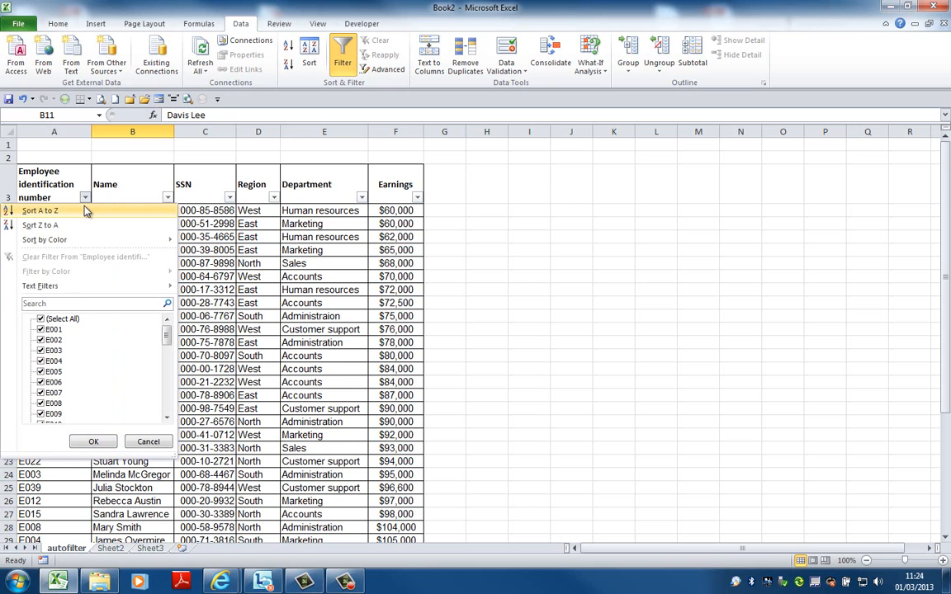
{"action": "left_click", "coordinate": [85, 209]}
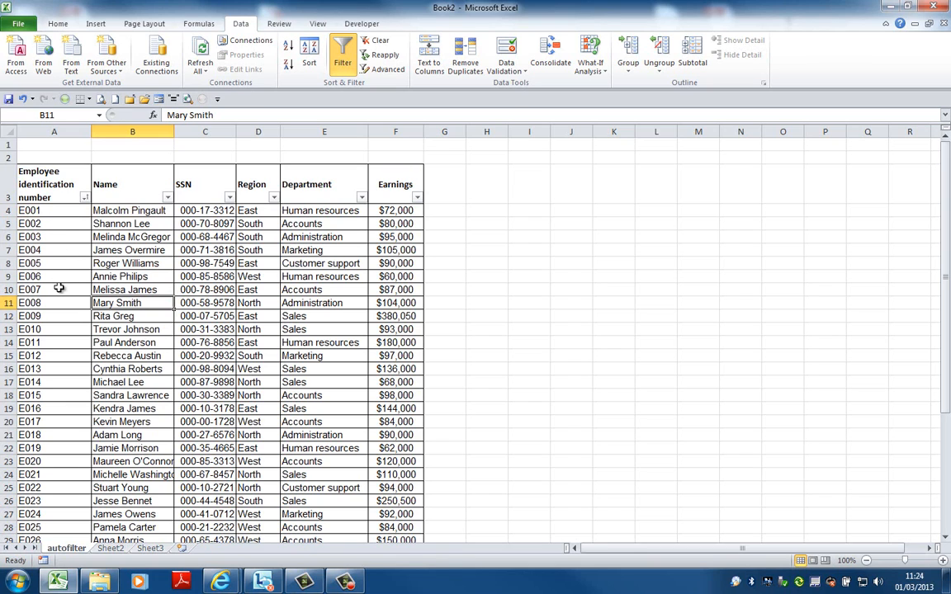
{"action": "left_click", "coordinate": [23, 98]}
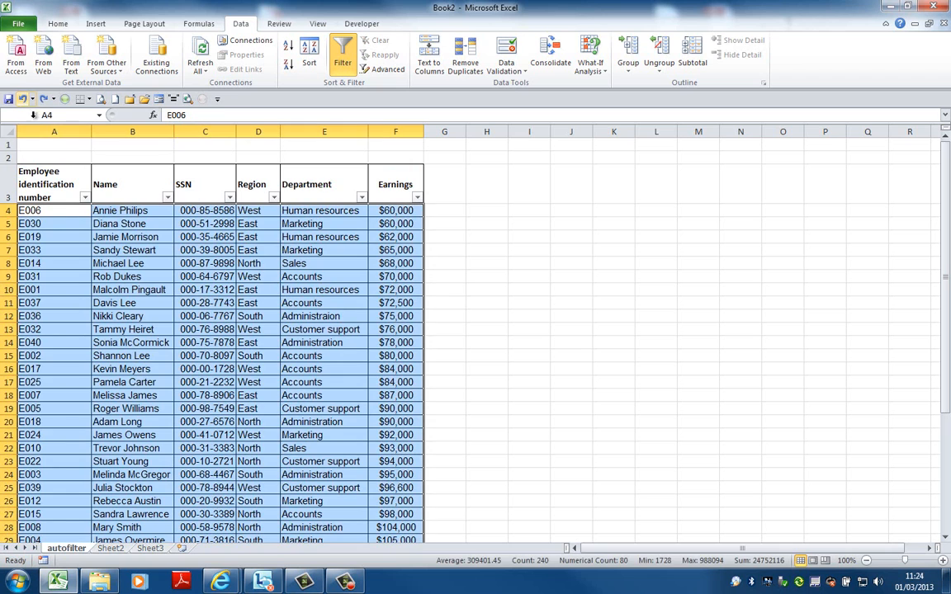
{"action": "left_click", "coordinate": [65, 218]}
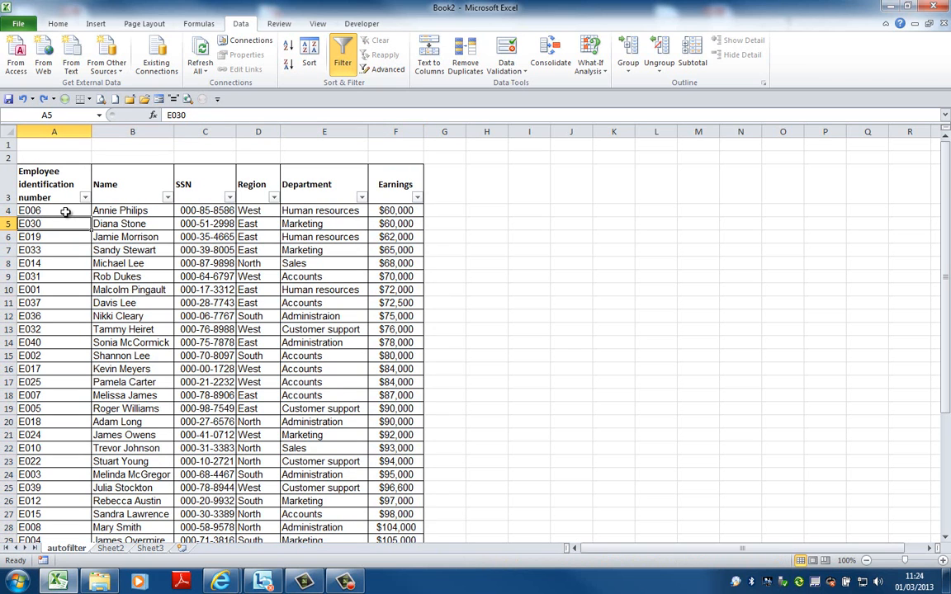
{"action": "left_click", "coordinate": [65, 212]}
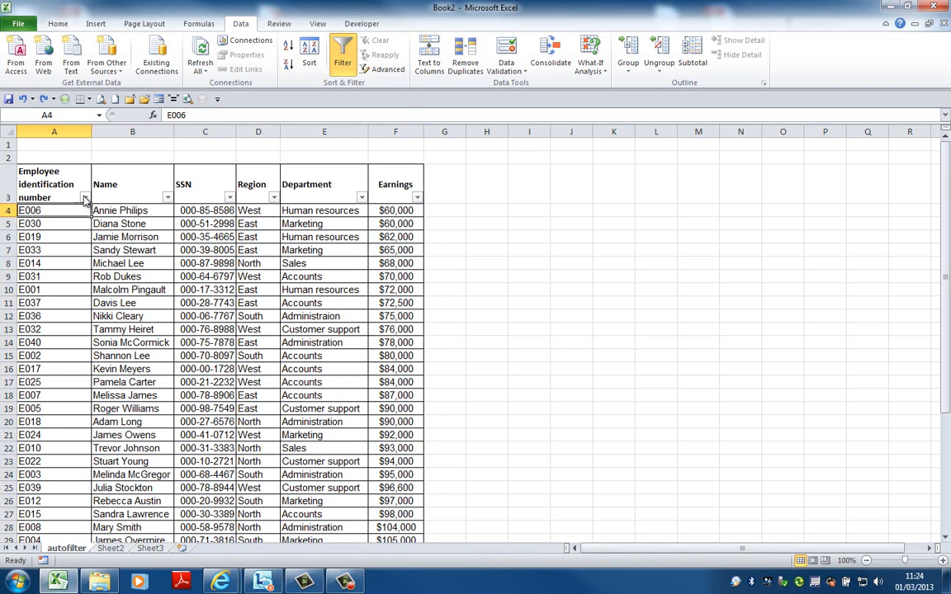
Apply a custom text filter to the employee identification number column showing values greater than E030
{"action": "left_click", "coordinate": [80, 197]}
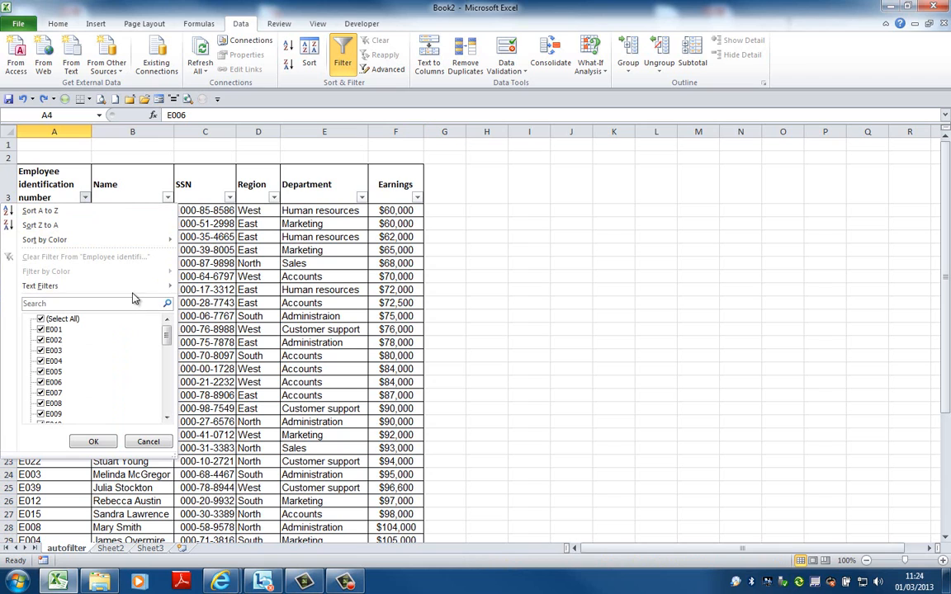
{"action": "mouse_move", "coordinate": [133, 287]}
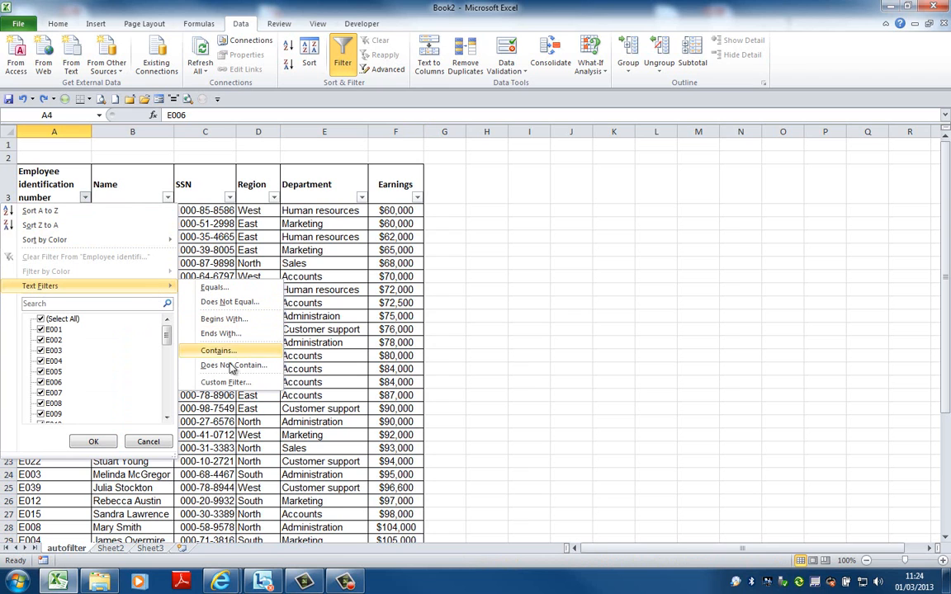
{"action": "left_click", "coordinate": [227, 382]}
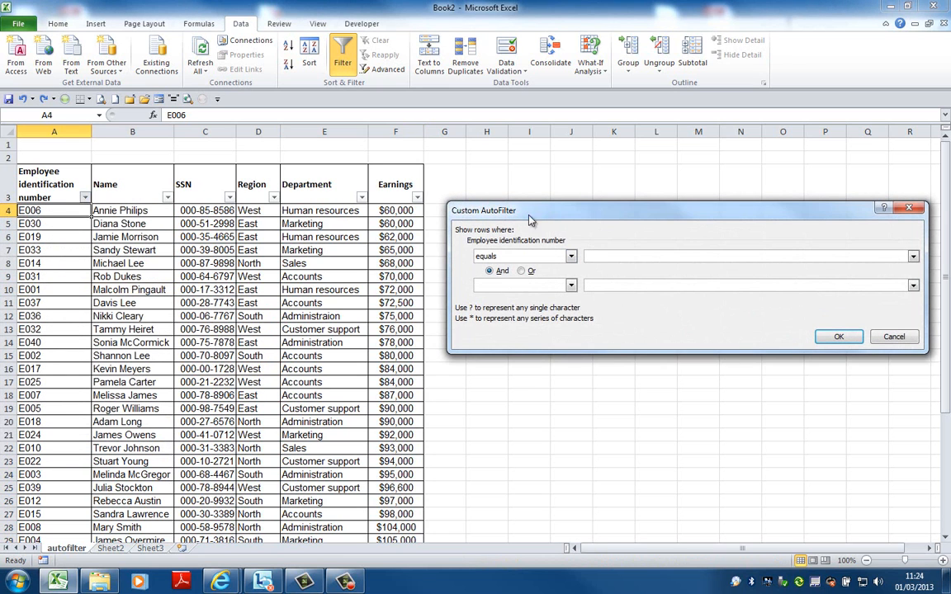
{"action": "left_click", "coordinate": [571, 257]}
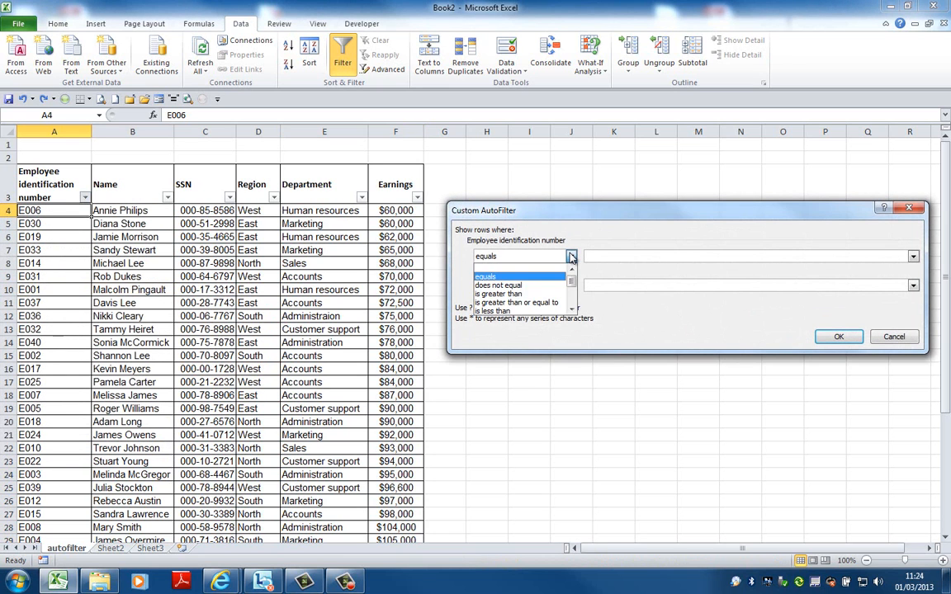
{"action": "left_click", "coordinate": [558, 296]}
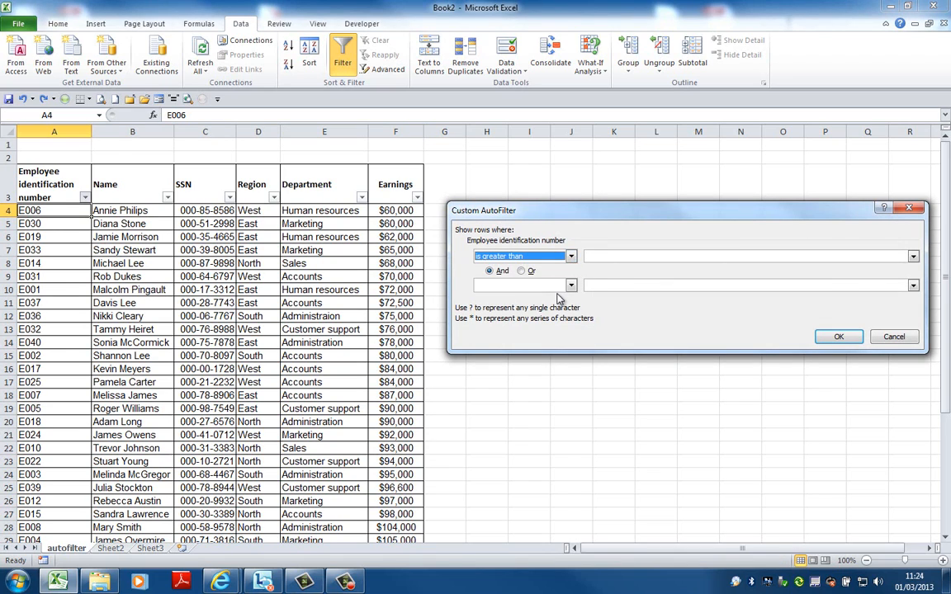
{"action": "left_click", "coordinate": [624, 256]}
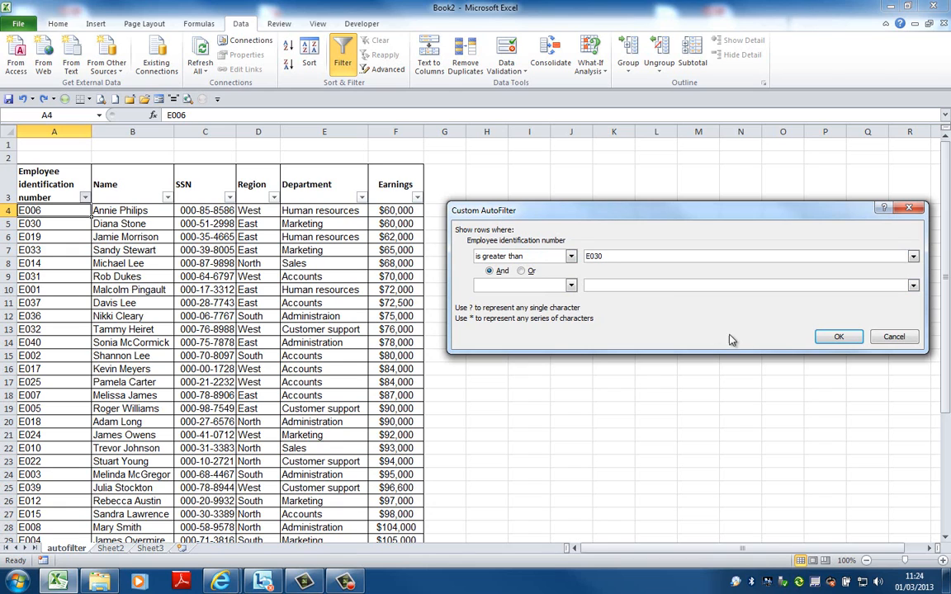
{"action": "left_click", "coordinate": [835, 340]}
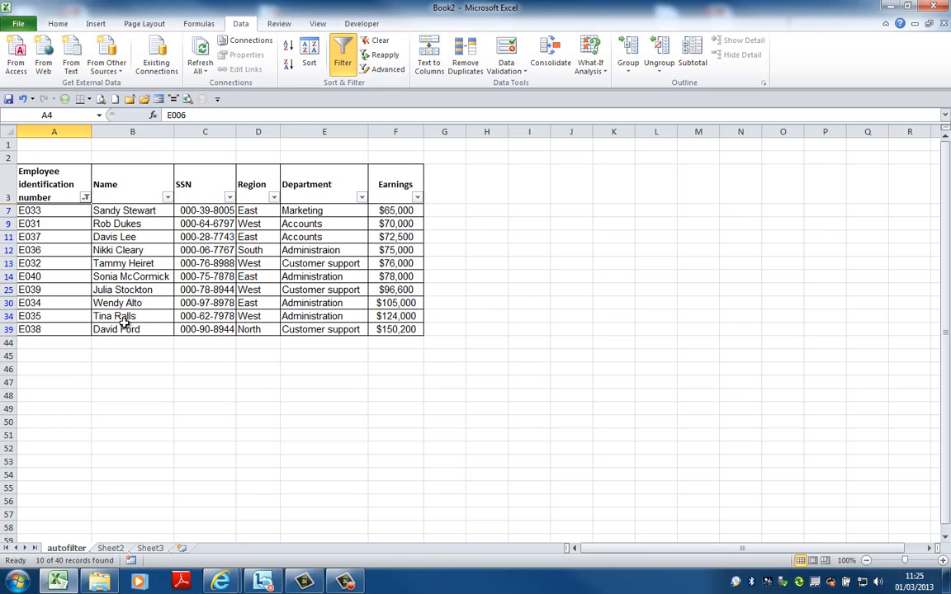
Clear the employee identification number filter and filter the Name column to names that begin with S
{"action": "left_click", "coordinate": [85, 198]}
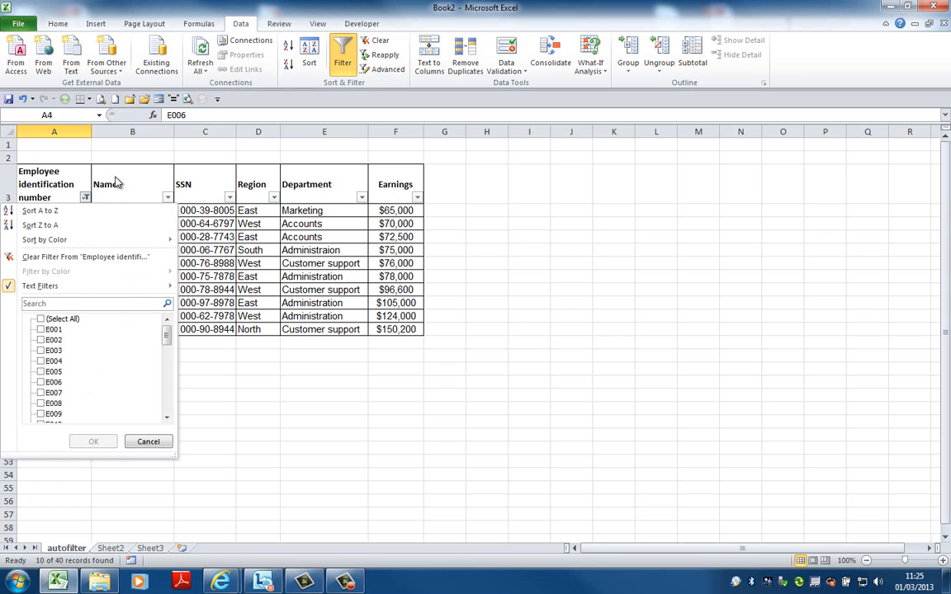
{"action": "left_click", "coordinate": [105, 257]}
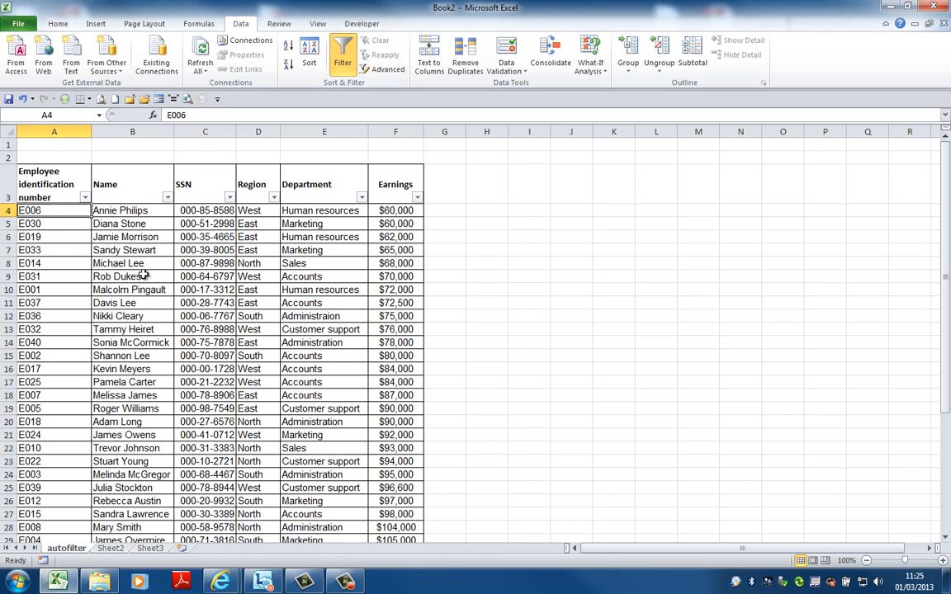
{"action": "left_click", "coordinate": [168, 199]}
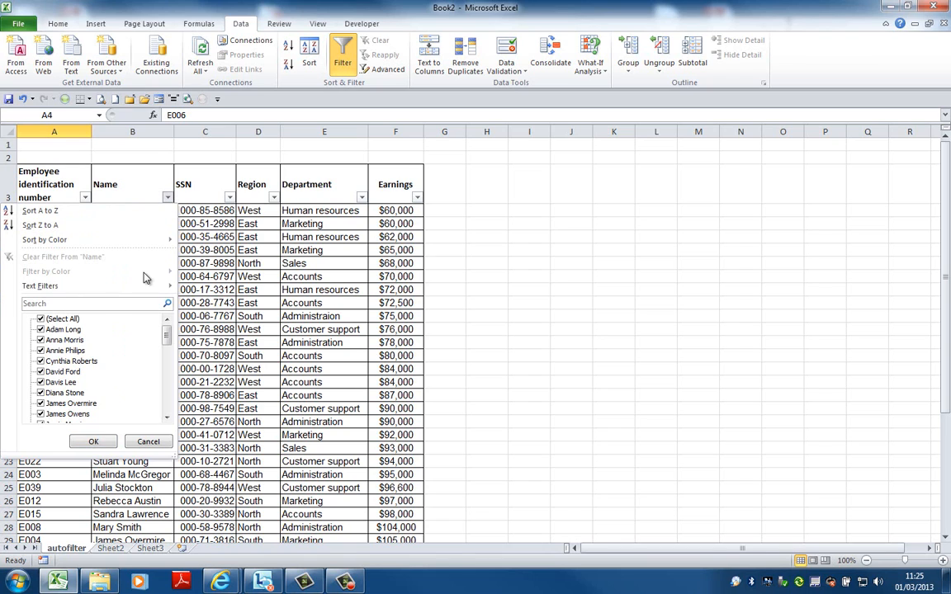
{"action": "mouse_move", "coordinate": [144, 286]}
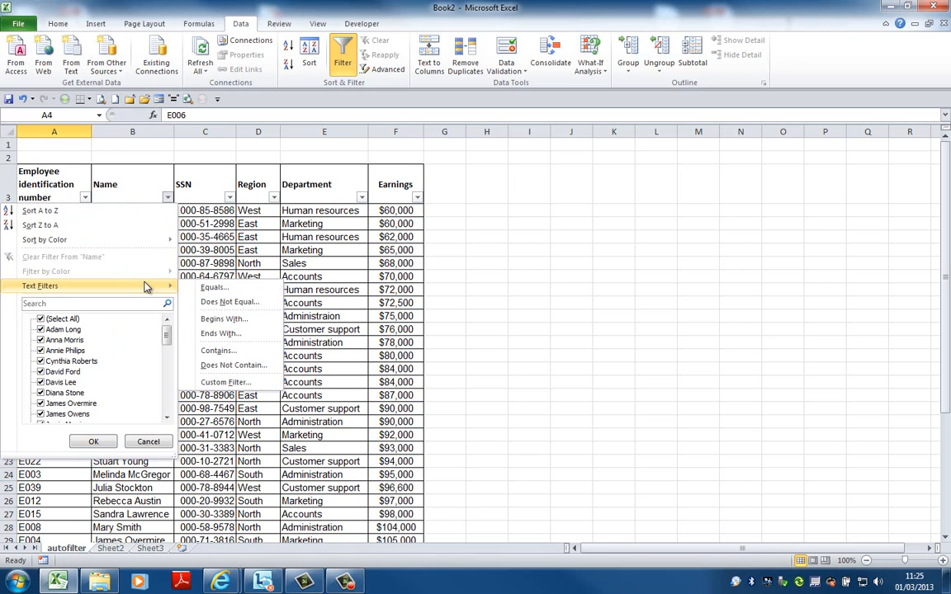
{"action": "left_click", "coordinate": [217, 321]}
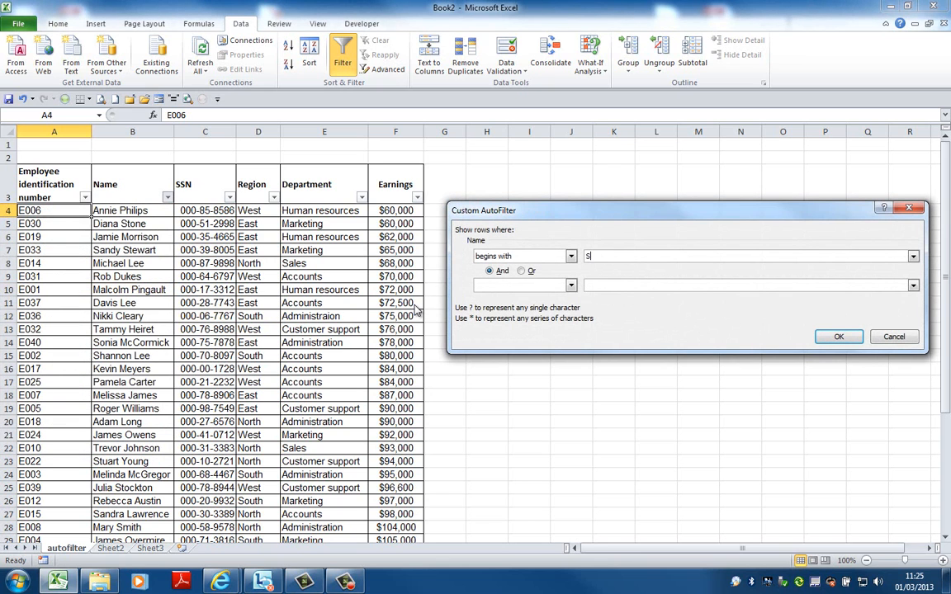
{"action": "left_click", "coordinate": [831, 336]}
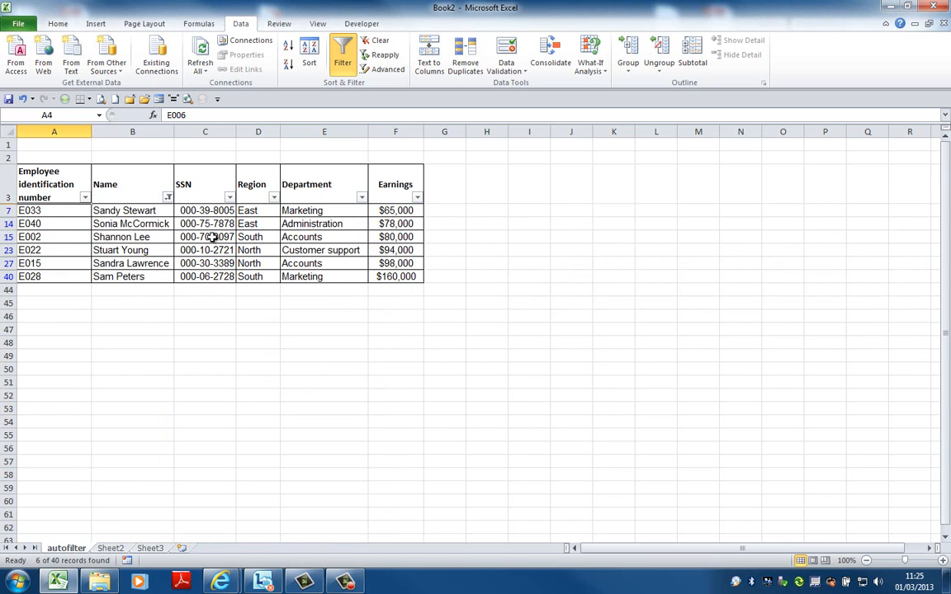
Clear the begins-with filter on the Name column and filter that column by searching for a first name
{"action": "left_click", "coordinate": [168, 198]}
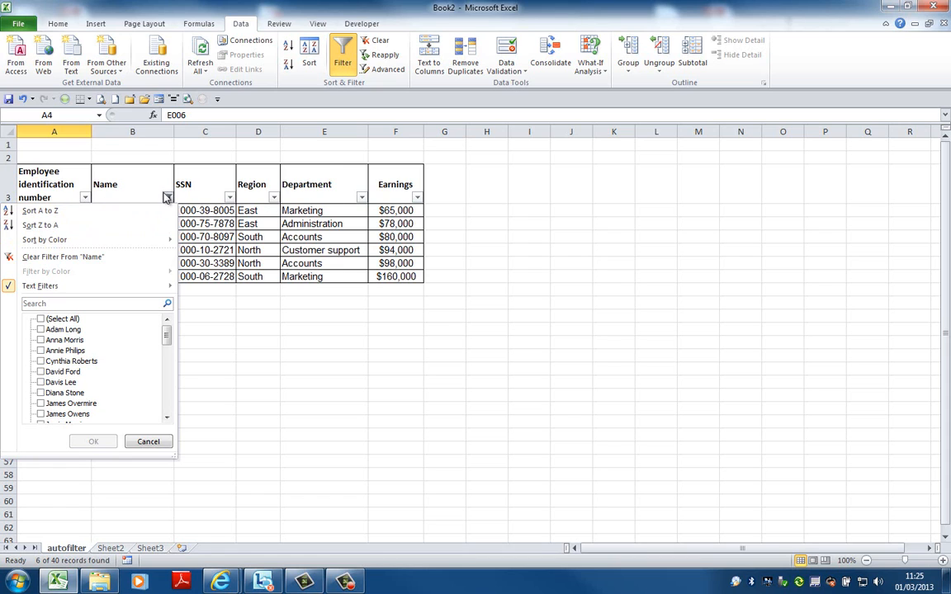
{"action": "left_click", "coordinate": [149, 259]}
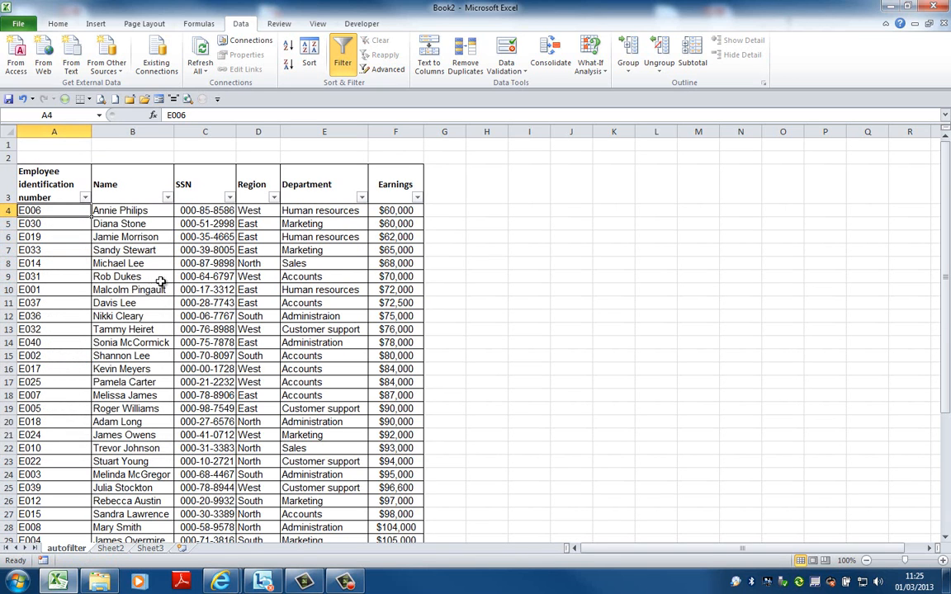
{"action": "left_click", "coordinate": [167, 198]}
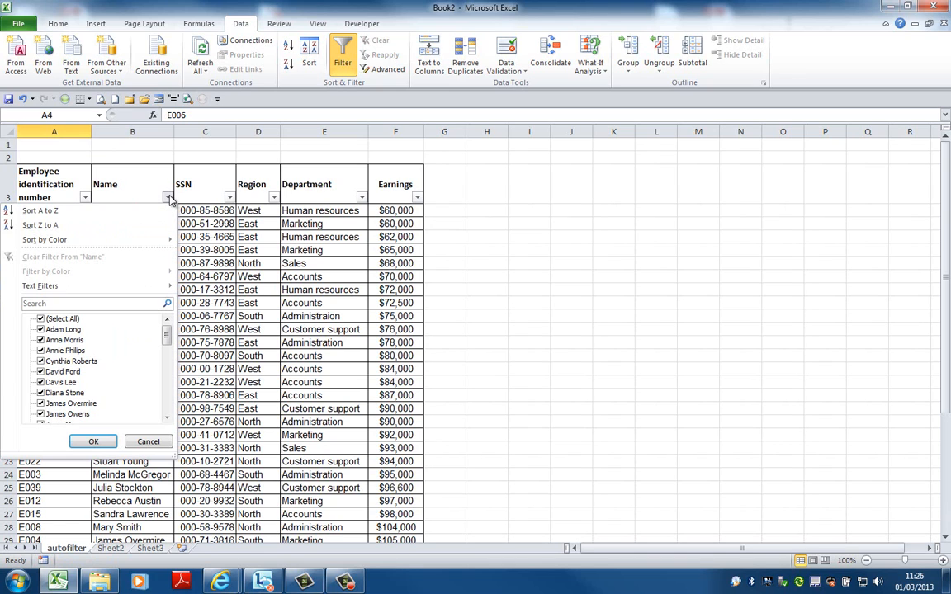
{"action": "left_click", "coordinate": [151, 303]}
{"action": "type", "text": "james"}
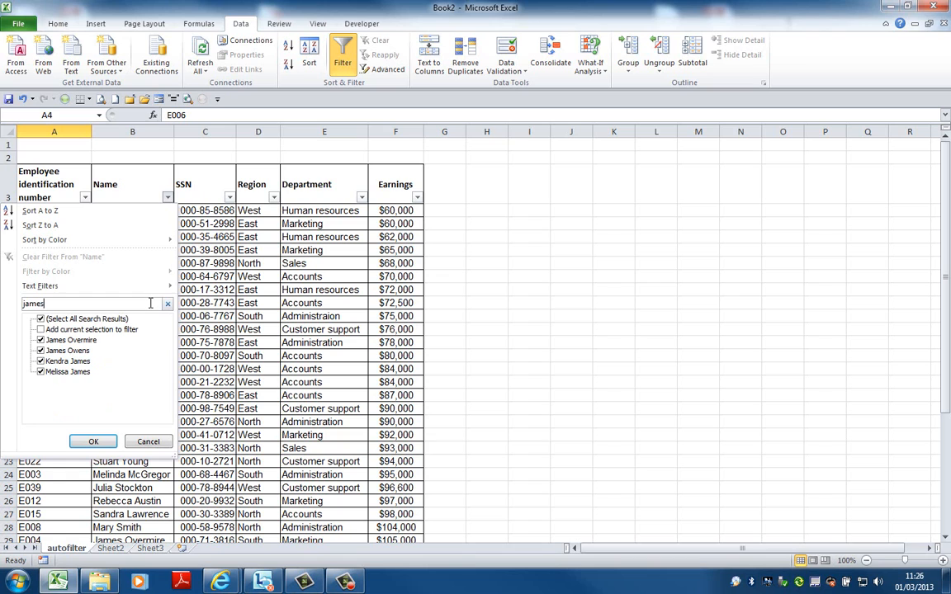
{"action": "left_click", "coordinate": [93, 443]}
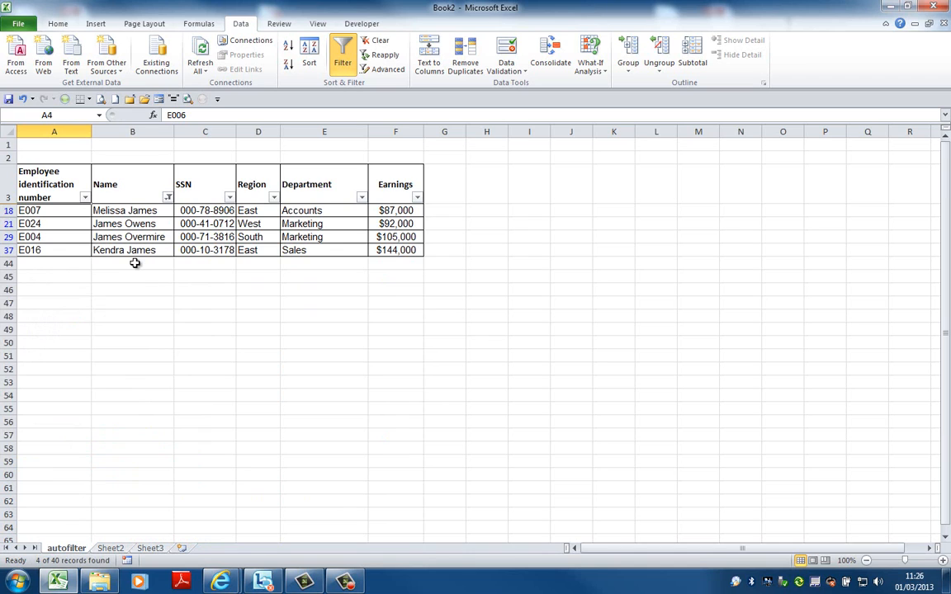
Review the names checked in the Name column's filter list and clear the filter from that column
{"action": "left_click", "coordinate": [167, 198]}
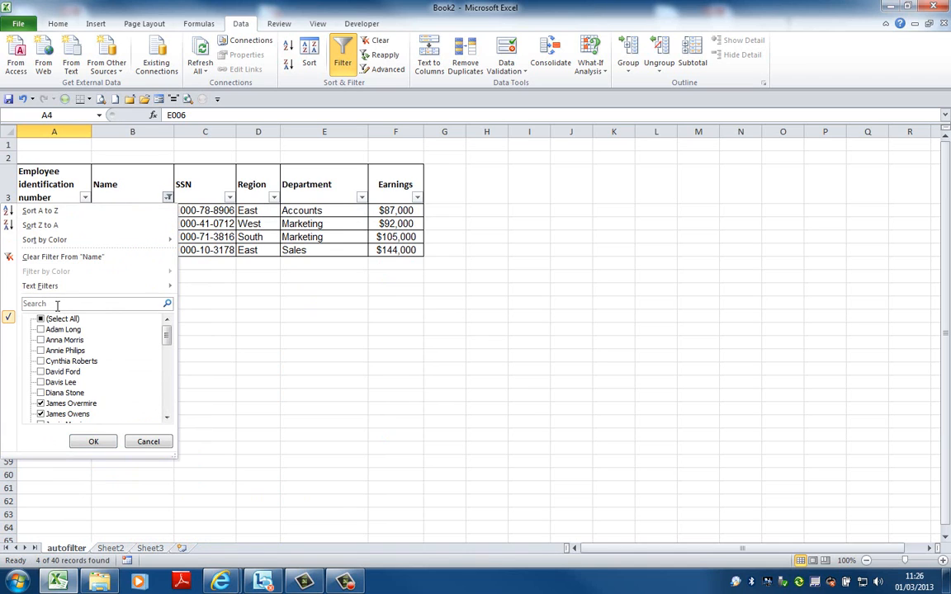
{"action": "left_click_drag", "start_coordinate": [166, 335], "coordinate": [169, 356]}
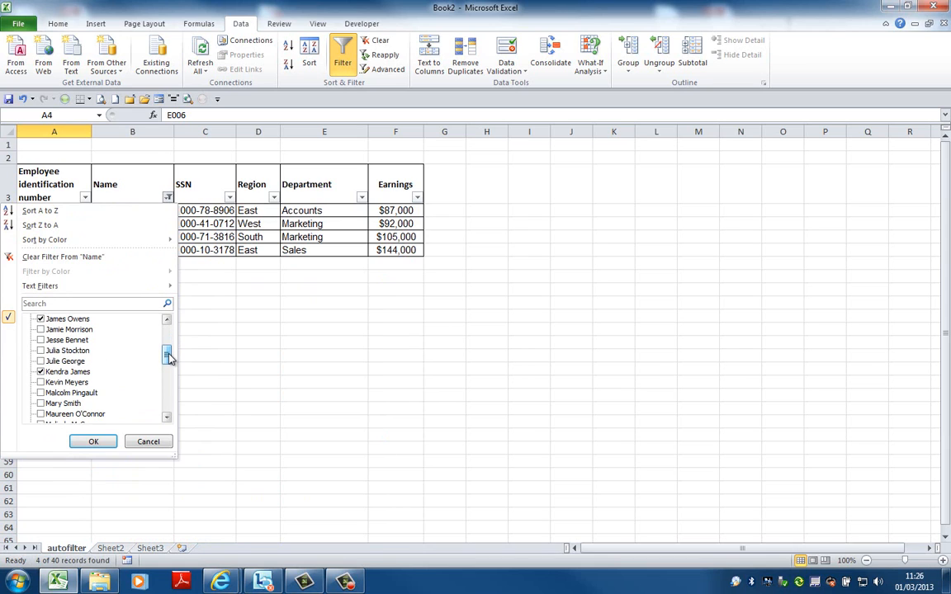
{"action": "left_click", "coordinate": [90, 268]}
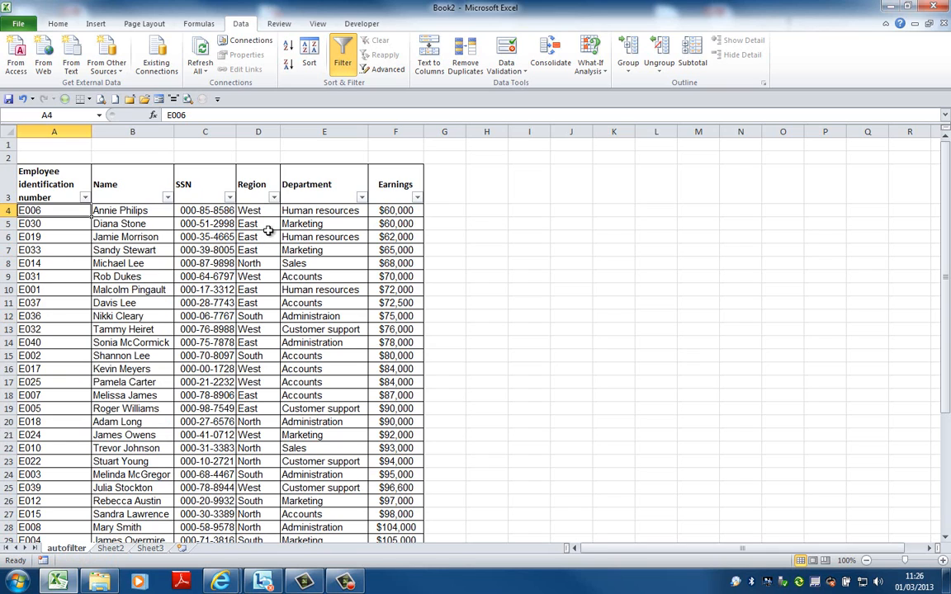
Filter the Region column to show only East and North
{"action": "left_click", "coordinate": [273, 198]}
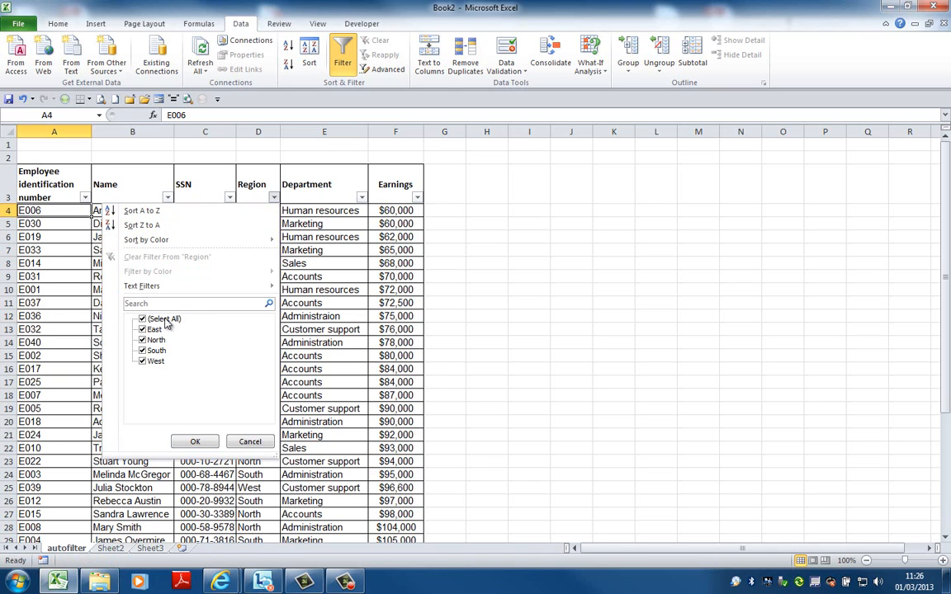
{"action": "left_click", "coordinate": [143, 320]}
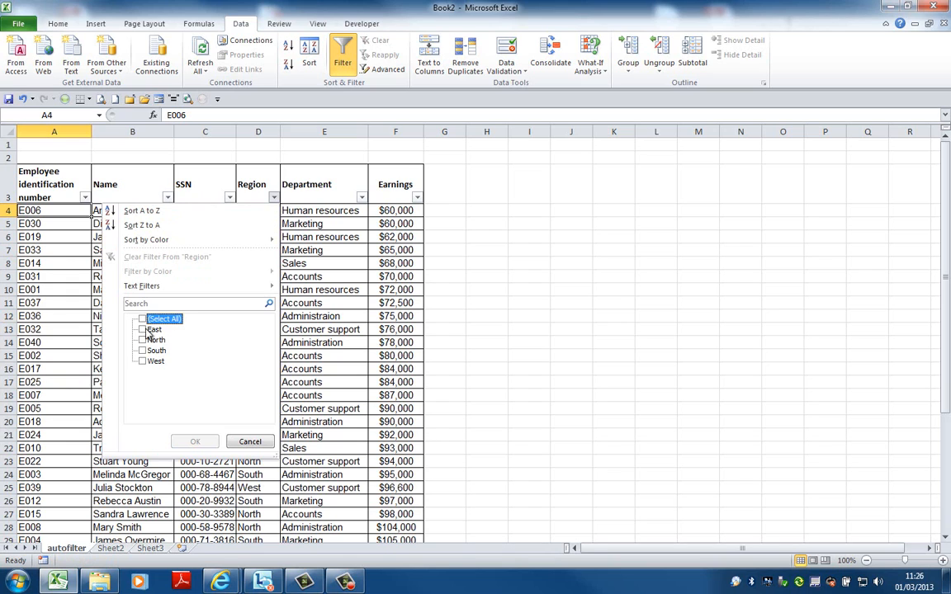
{"action": "left_click", "coordinate": [143, 330]}
{"action": "left_click", "coordinate": [143, 341]}
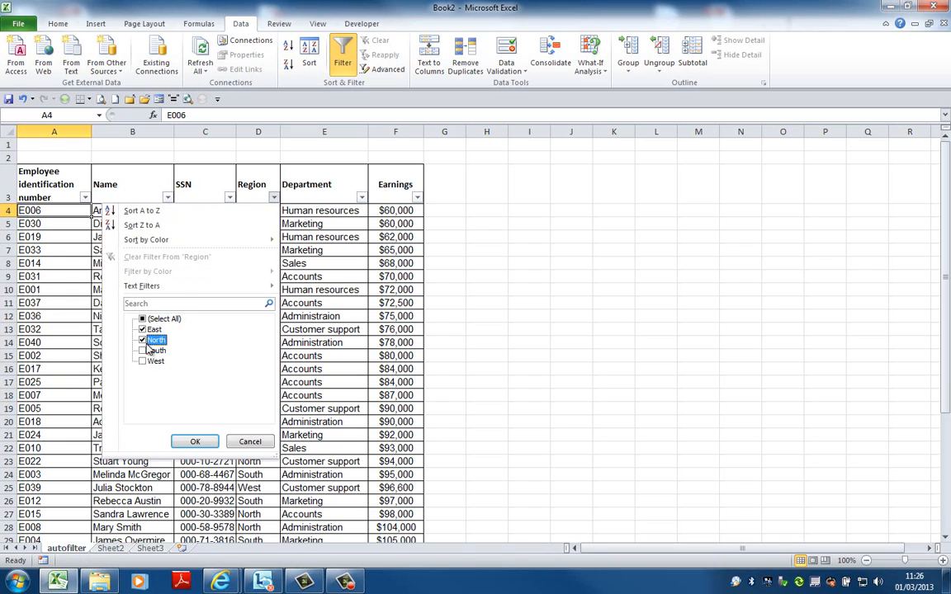
{"action": "left_click", "coordinate": [195, 442]}
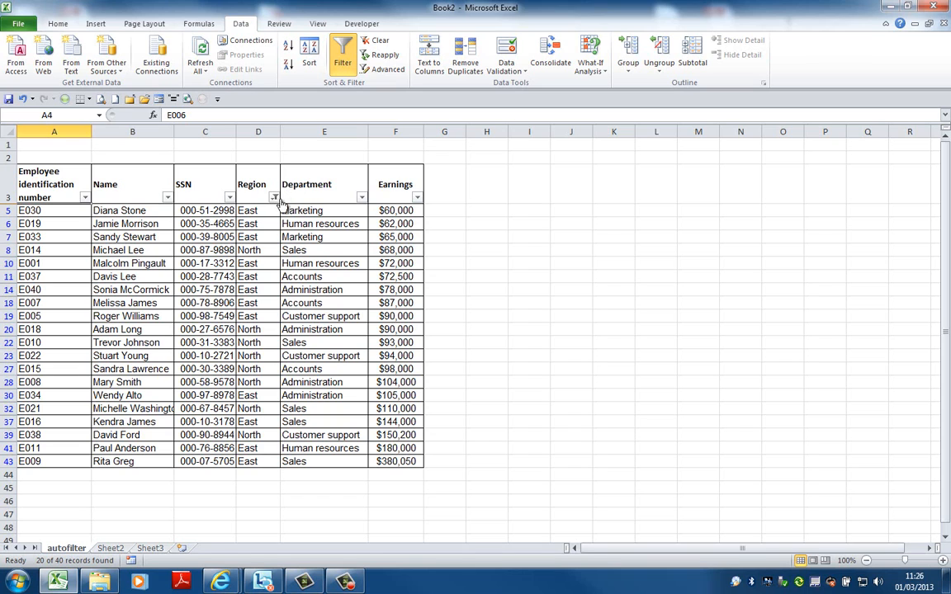
Reselect all values in the Region column's filter to show every region
{"action": "mouse_move", "coordinate": [281, 205]}
{"action": "left_click", "coordinate": [273, 198]}
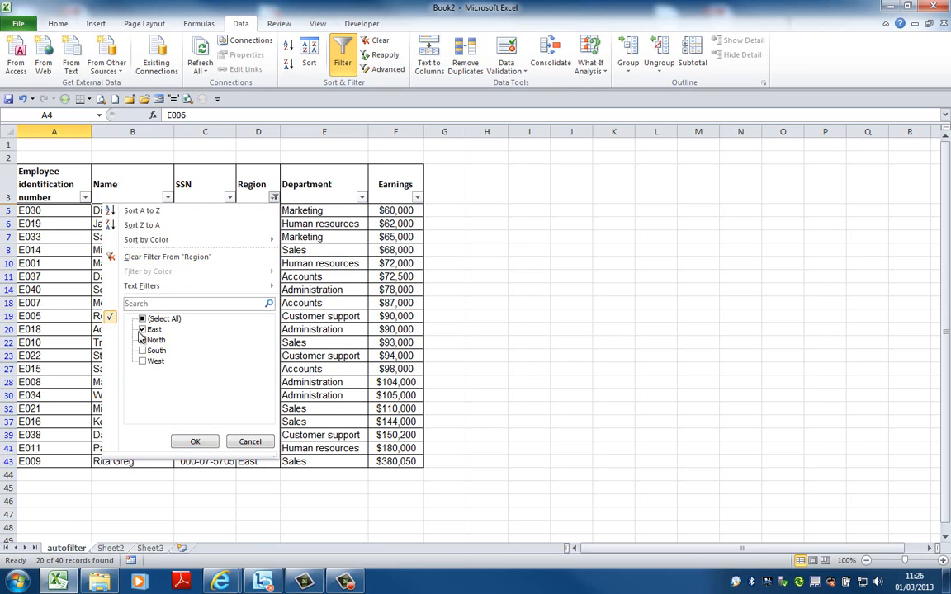
{"action": "left_click", "coordinate": [144, 320]}
{"action": "left_click", "coordinate": [193, 440]}
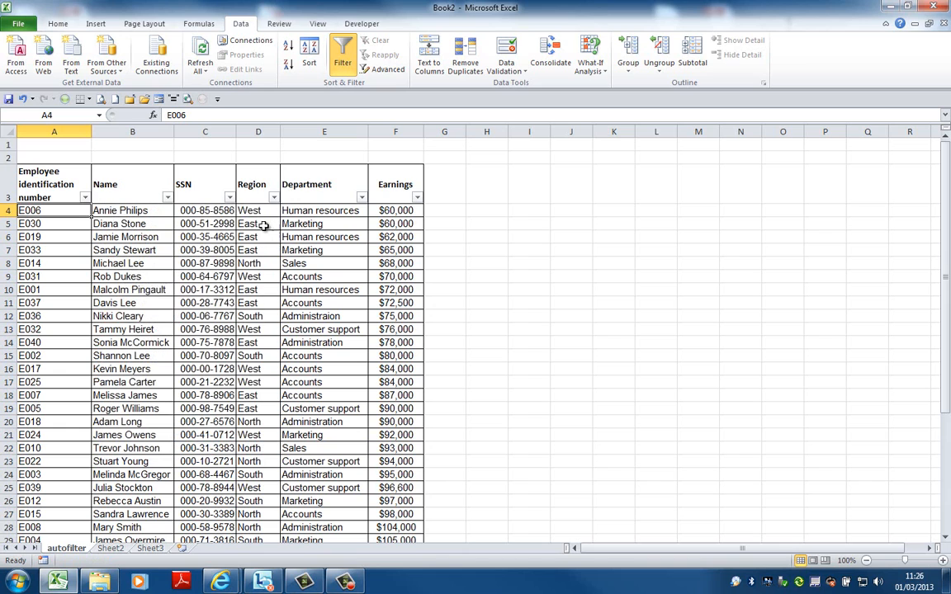
Filter the Department column to show only Sales
{"action": "left_click", "coordinate": [362, 198]}
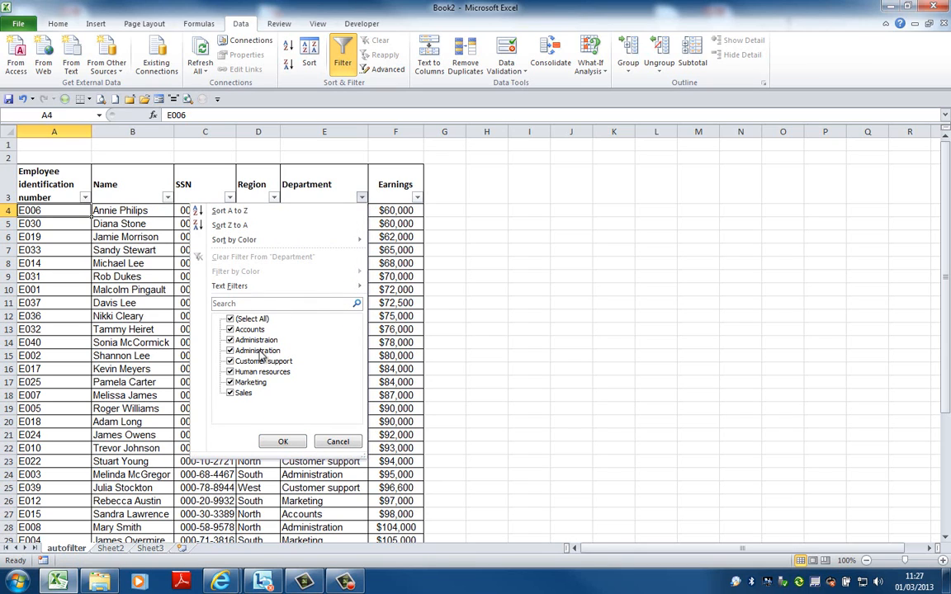
{"action": "left_click", "coordinate": [231, 319]}
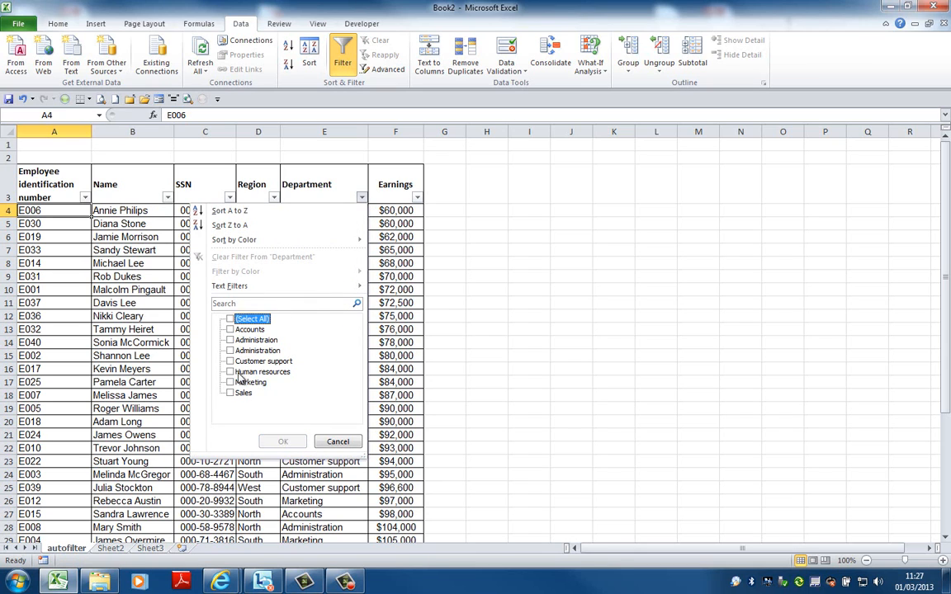
{"action": "left_click", "coordinate": [234, 392]}
{"action": "left_click", "coordinate": [281, 440]}
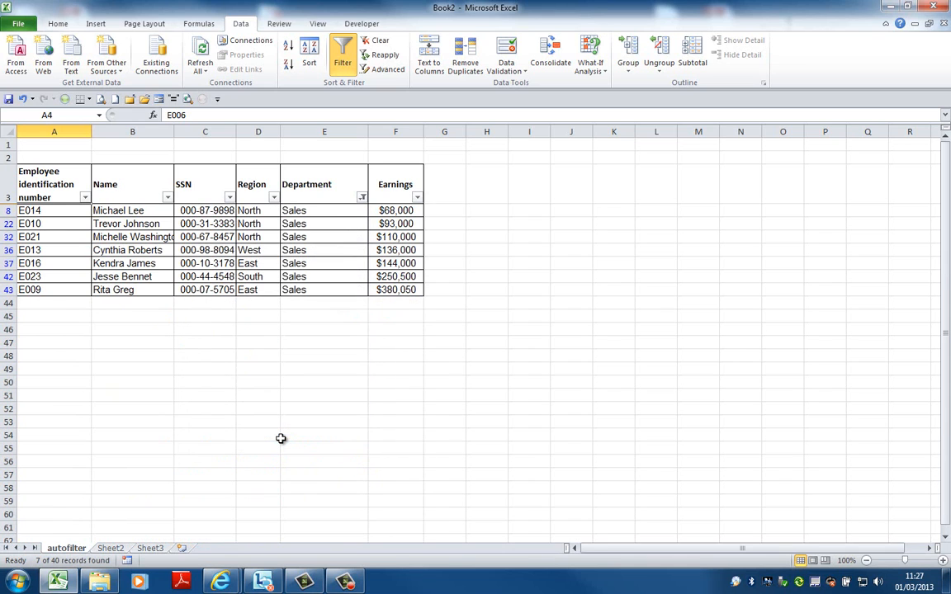
Clear the Department column's filter and filter the Earnings column to show its top 10 items
{"action": "left_click", "coordinate": [361, 197]}
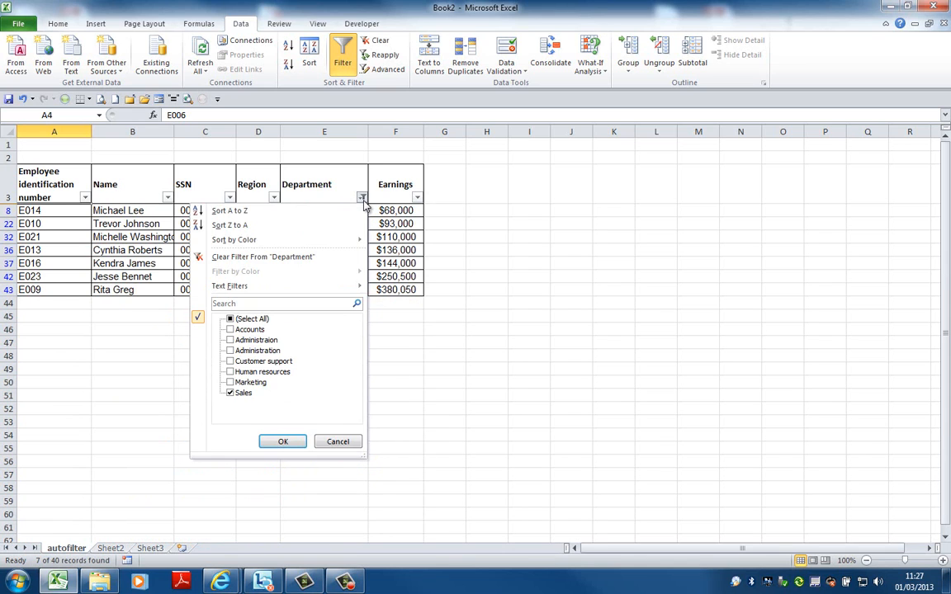
{"action": "left_click", "coordinate": [294, 259]}
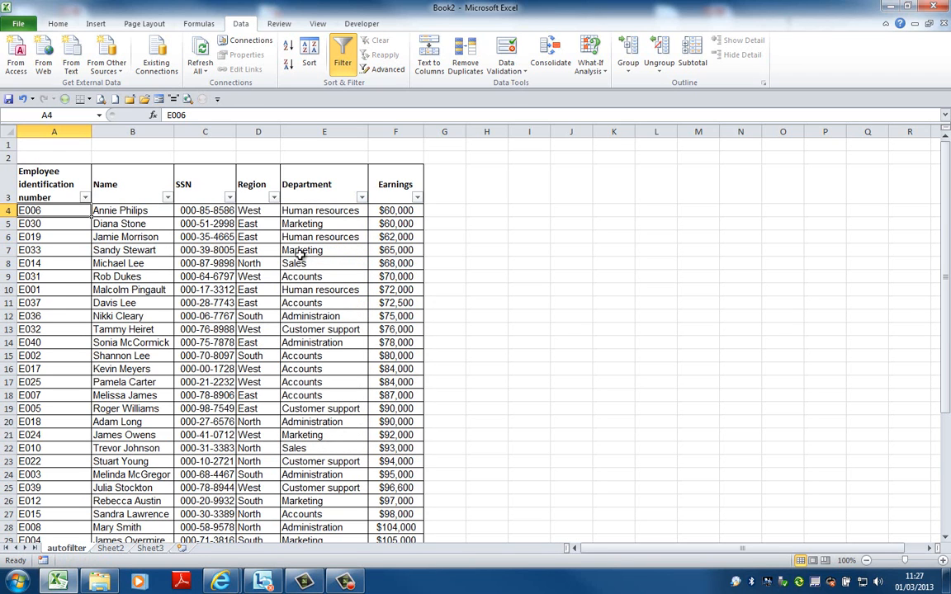
{"action": "left_click", "coordinate": [417, 197]}
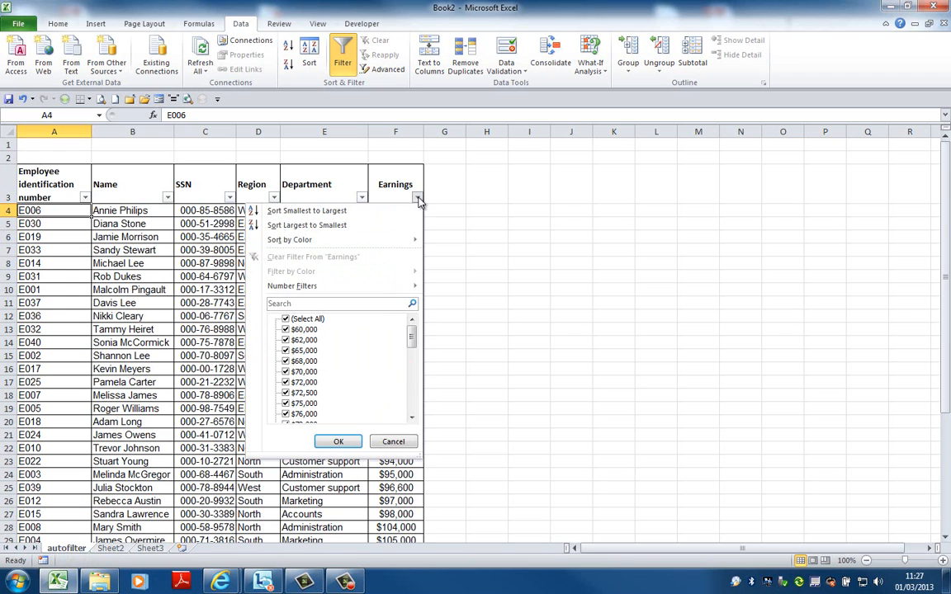
{"action": "mouse_move", "coordinate": [395, 292]}
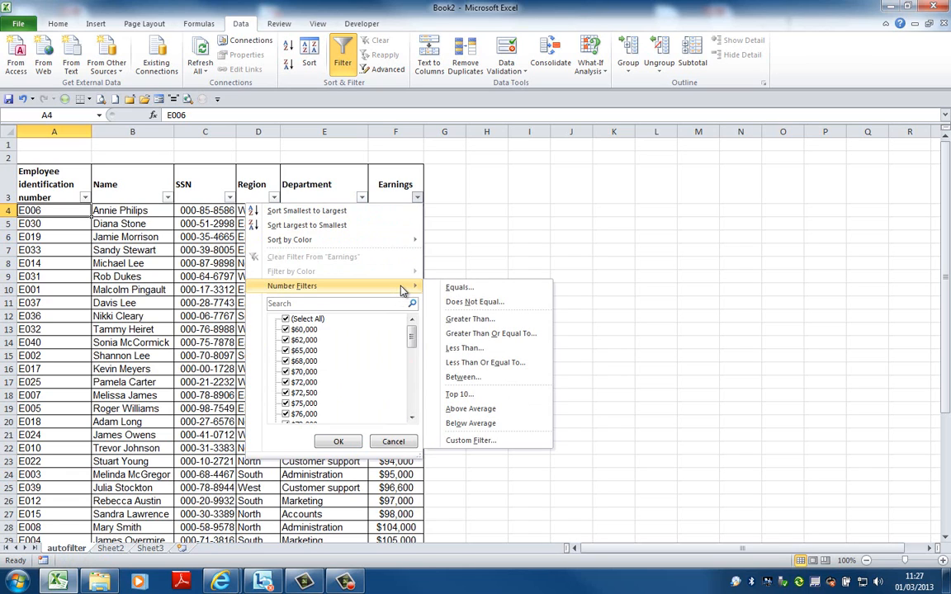
{"action": "left_click", "coordinate": [459, 395]}
{"action": "left_click", "coordinate": [694, 304]}
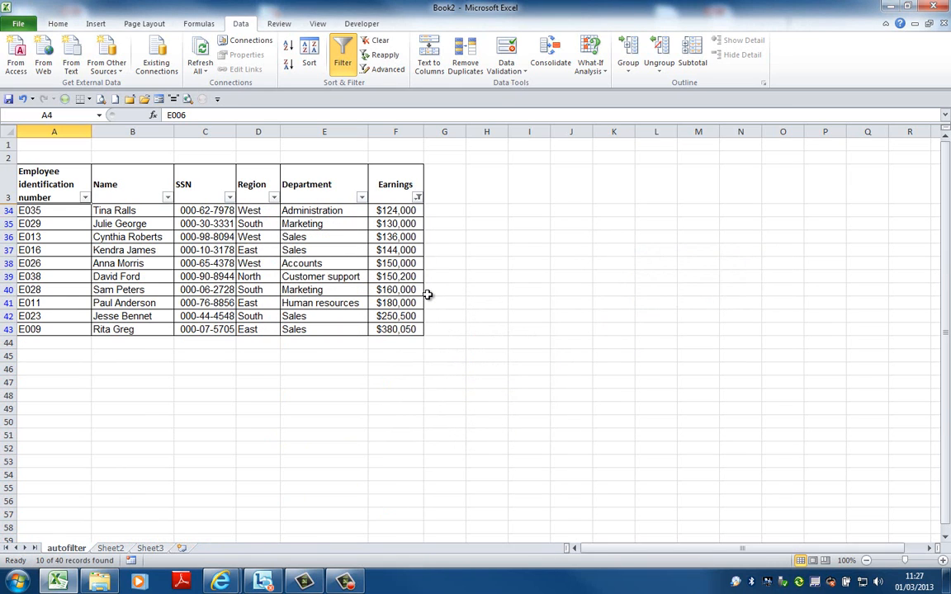
Sort the filtered Earnings column from largest to smallest
{"action": "left_click", "coordinate": [395, 212]}
{"action": "left_click", "coordinate": [418, 198]}
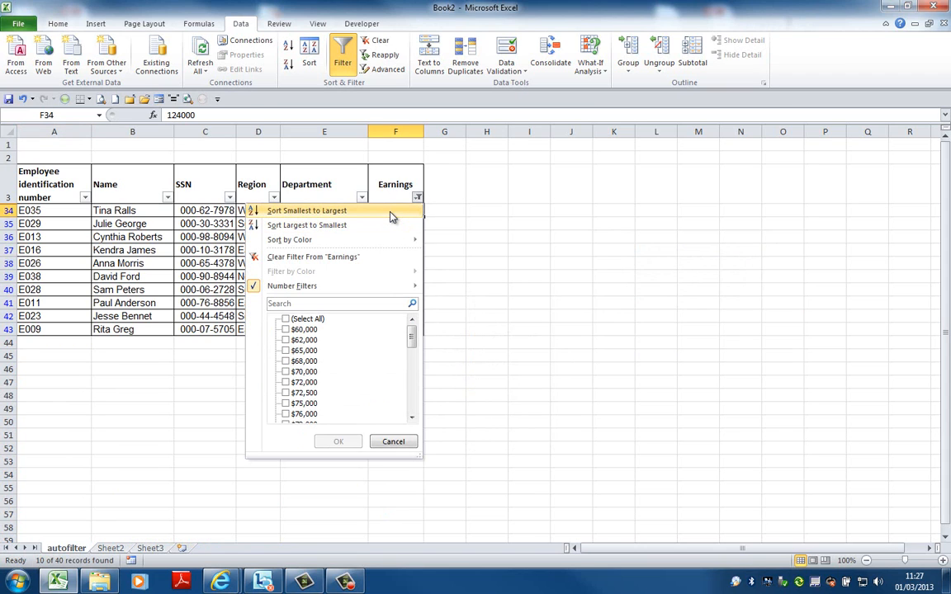
{"action": "left_click", "coordinate": [391, 226]}
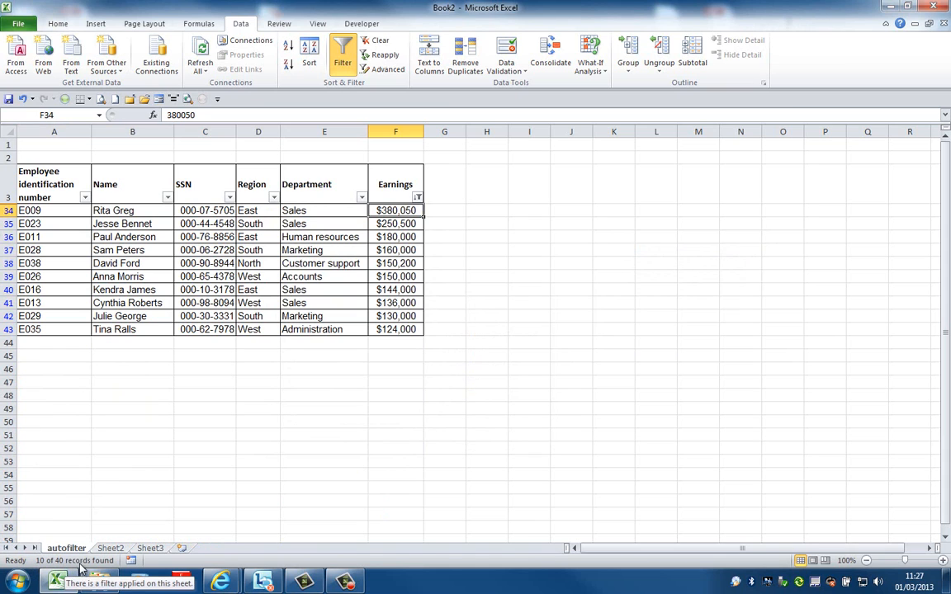
Clear the top 10 filter from the Earnings column and filter that column to its top 5 items
{"action": "left_click", "coordinate": [419, 198]}
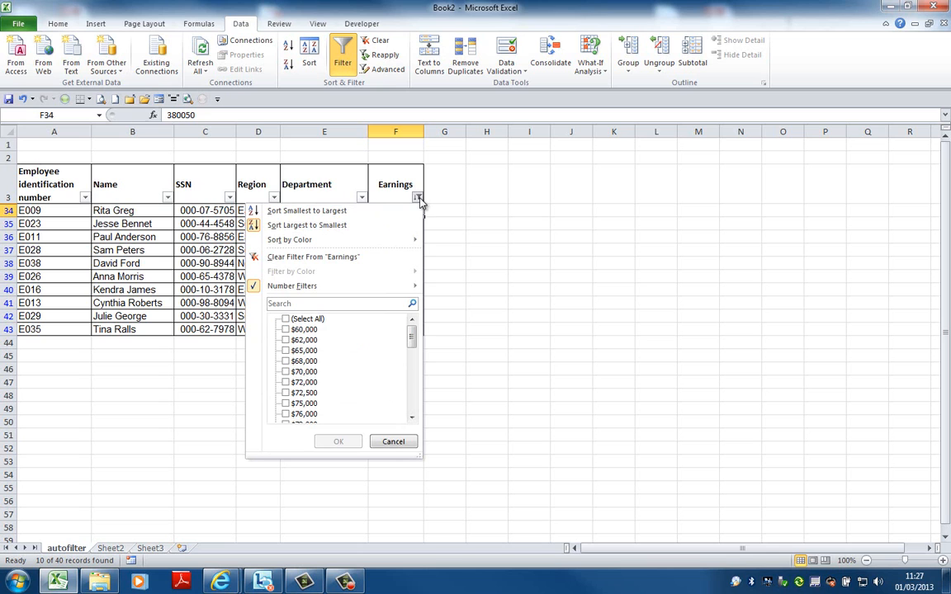
{"action": "left_click", "coordinate": [361, 257]}
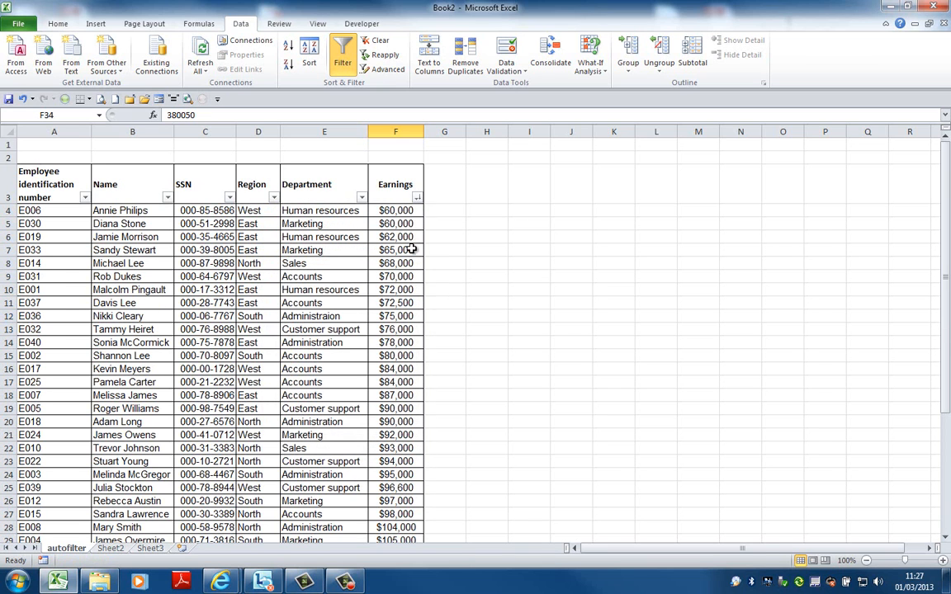
{"action": "left_click", "coordinate": [419, 199]}
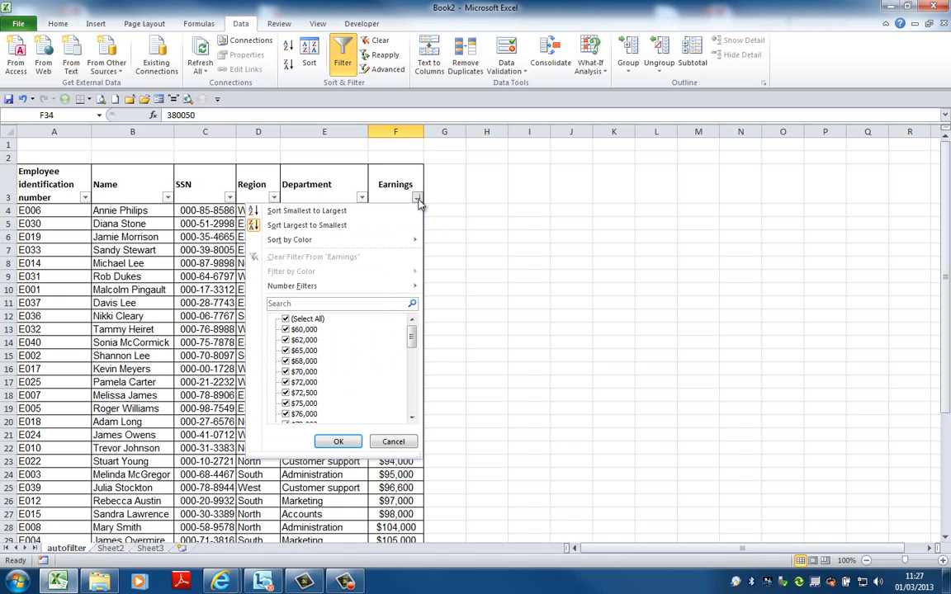
{"action": "mouse_move", "coordinate": [396, 286]}
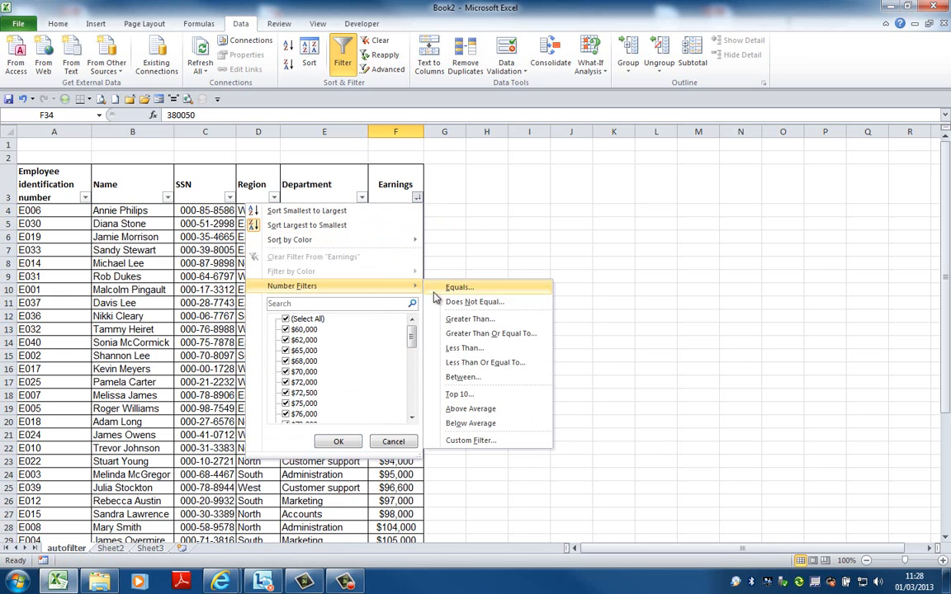
{"action": "left_click", "coordinate": [482, 395]}
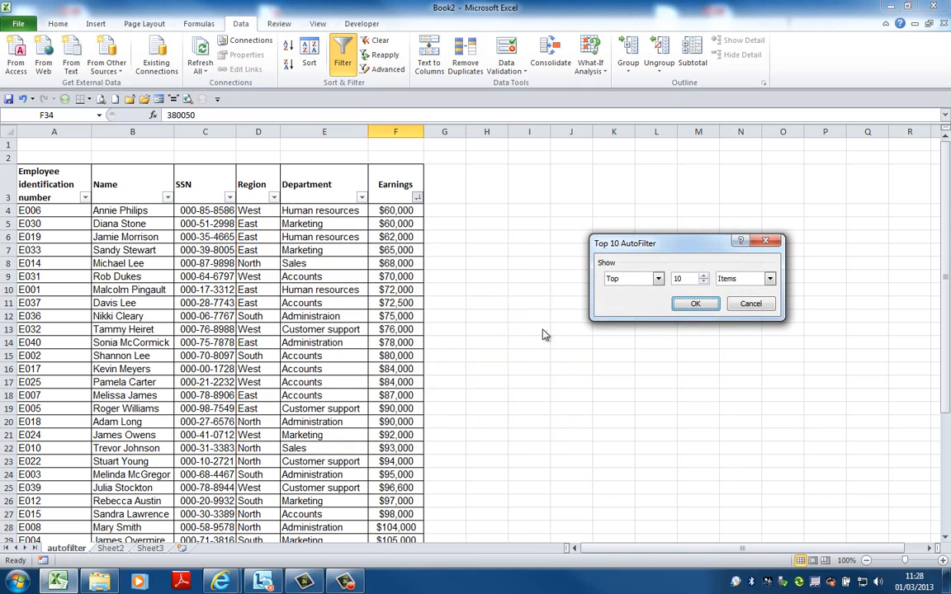
{"action": "left_click", "coordinate": [703, 283]}
{"action": "left_click", "coordinate": [694, 304]}
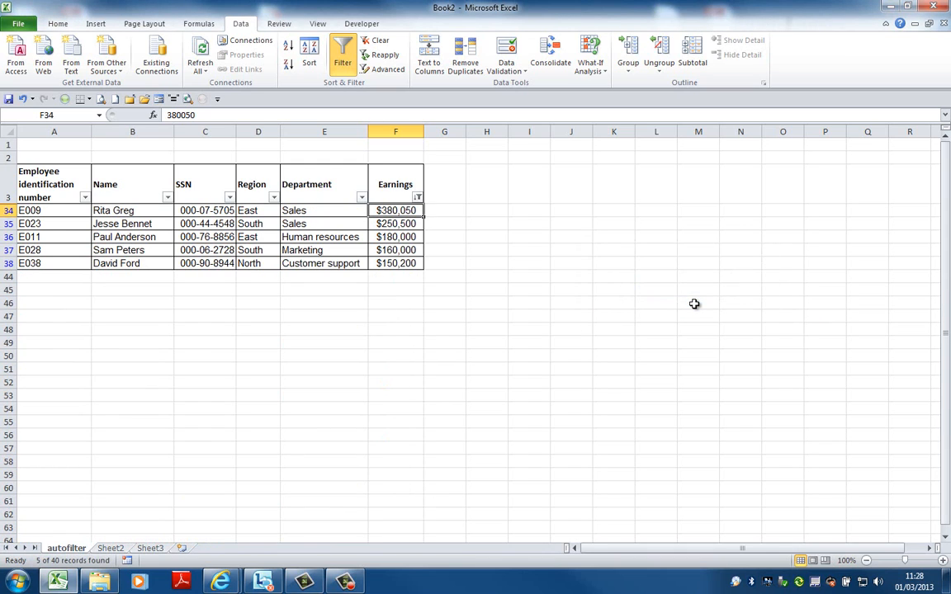
Clear the top 5 filter from the Earnings column and filter that column to its bottom 5 items
{"action": "left_click", "coordinate": [418, 197]}
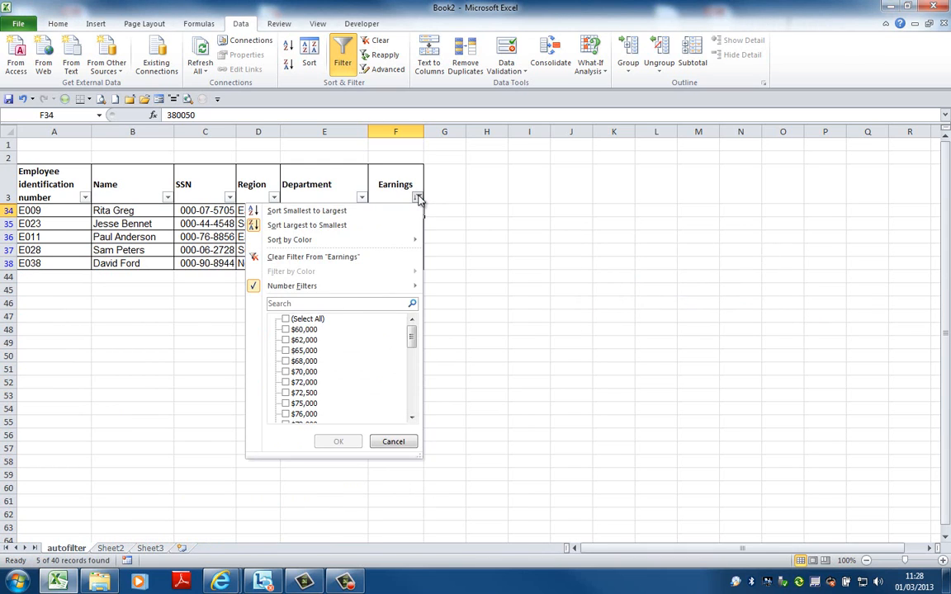
{"action": "left_click", "coordinate": [406, 259]}
{"action": "left_click", "coordinate": [417, 198]}
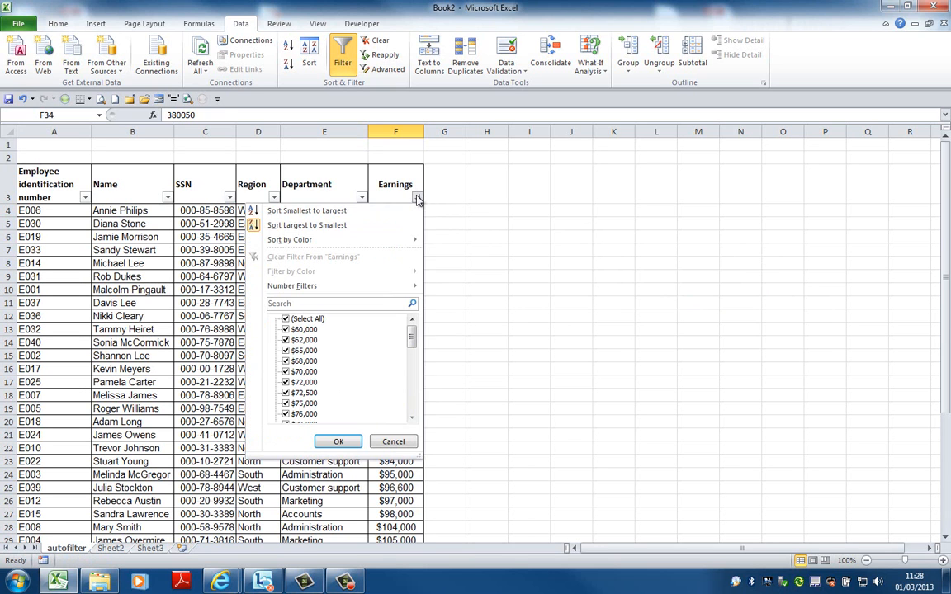
{"action": "mouse_move", "coordinate": [395, 287]}
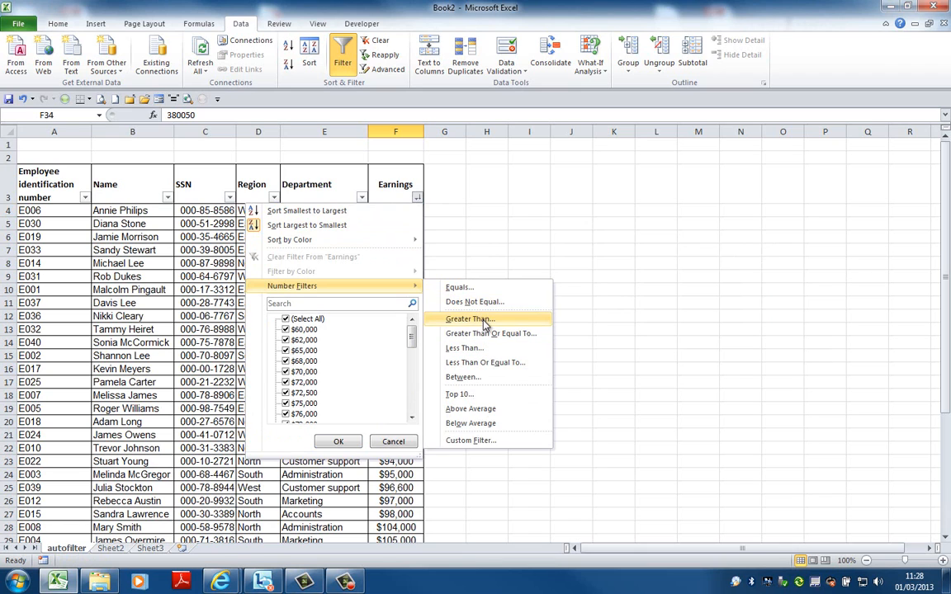
{"action": "left_click", "coordinate": [466, 394]}
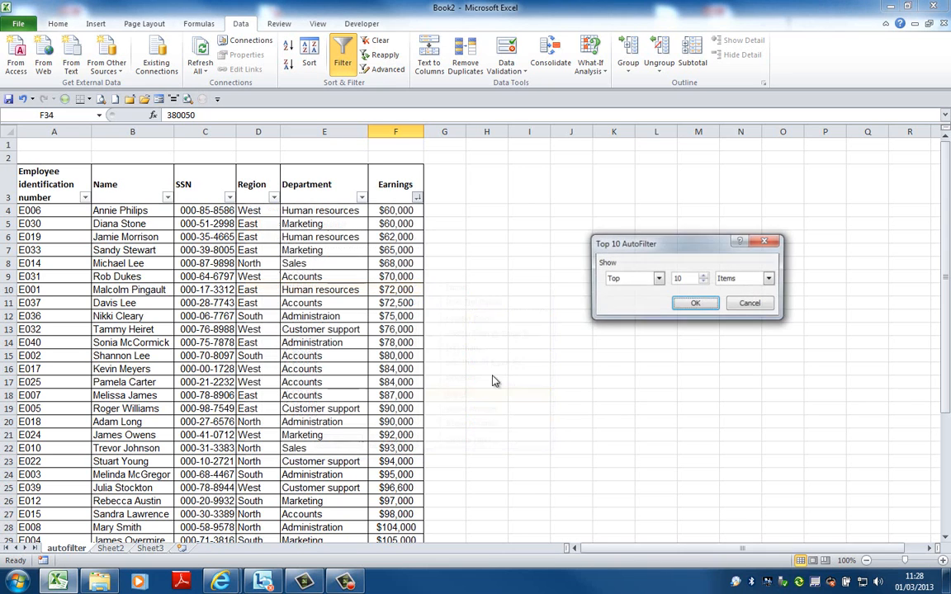
{"action": "left_click", "coordinate": [658, 278]}
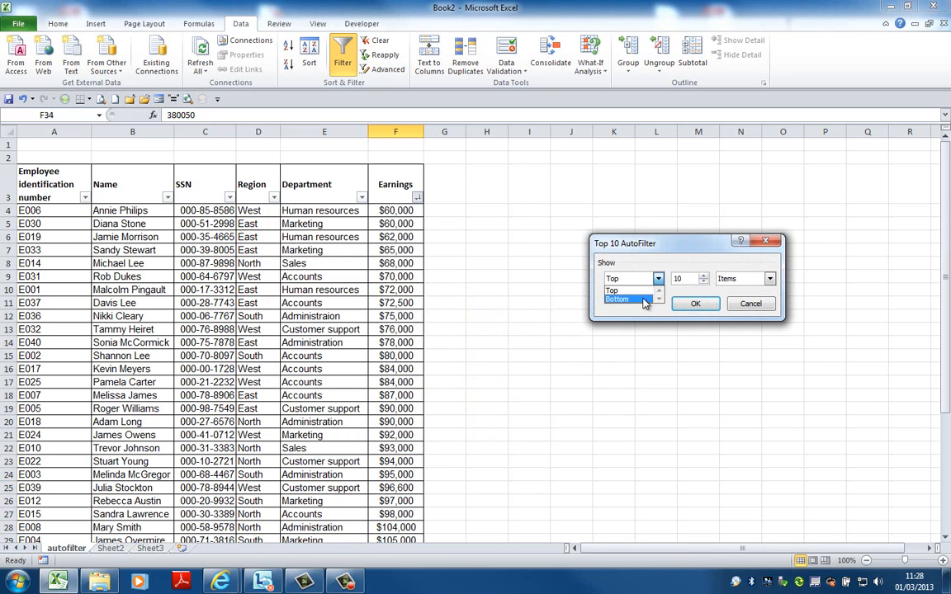
{"action": "left_click", "coordinate": [644, 300]}
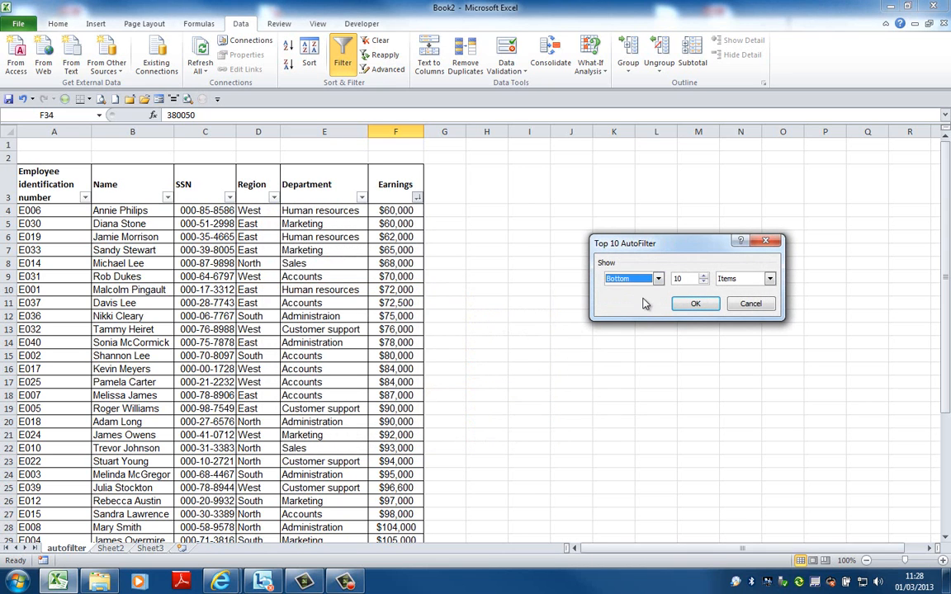
{"action": "left_click", "coordinate": [703, 277]}
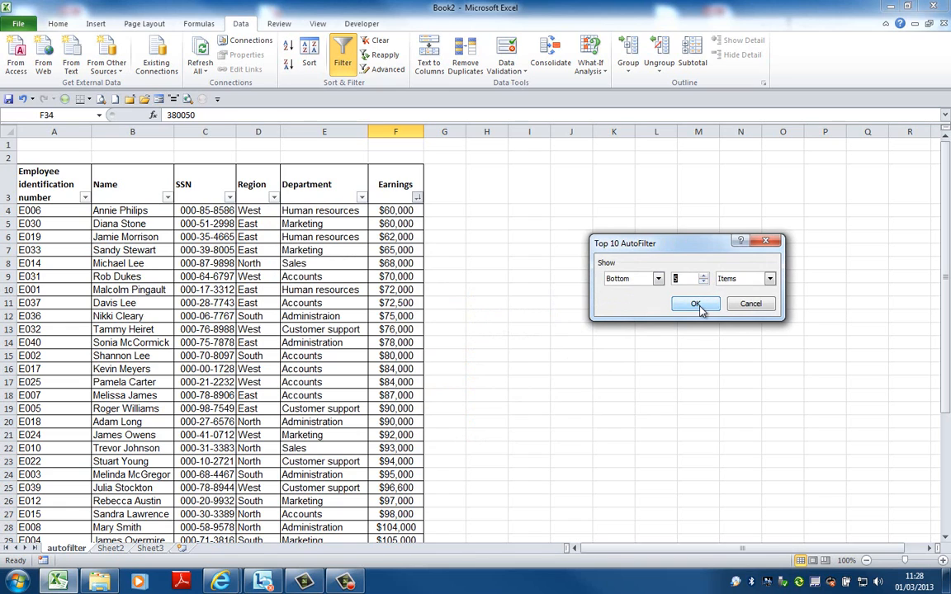
{"action": "left_click", "coordinate": [695, 304]}
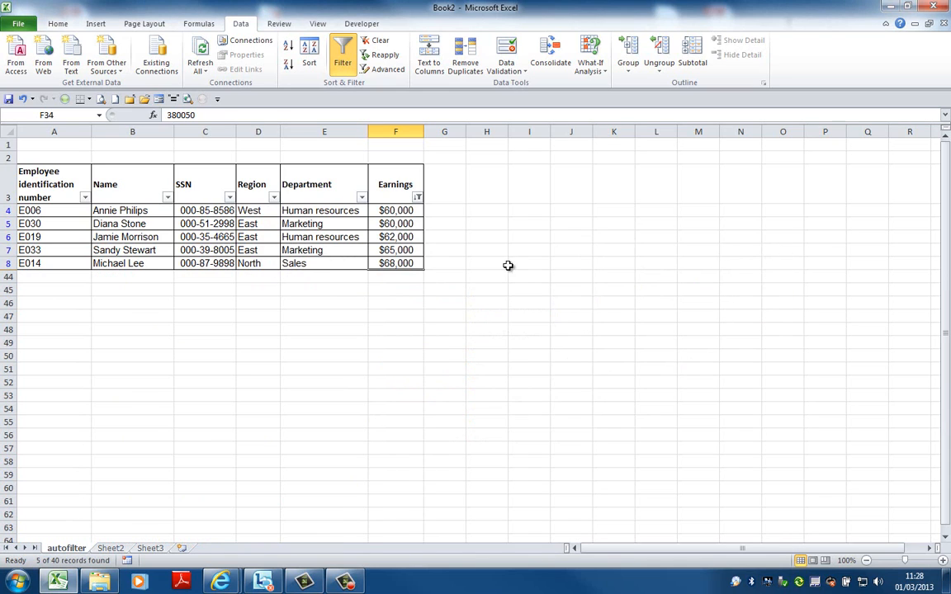
Clear the bottom 5 filter from the Earnings column and show only the above-average earnings
{"action": "left_click", "coordinate": [417, 197]}
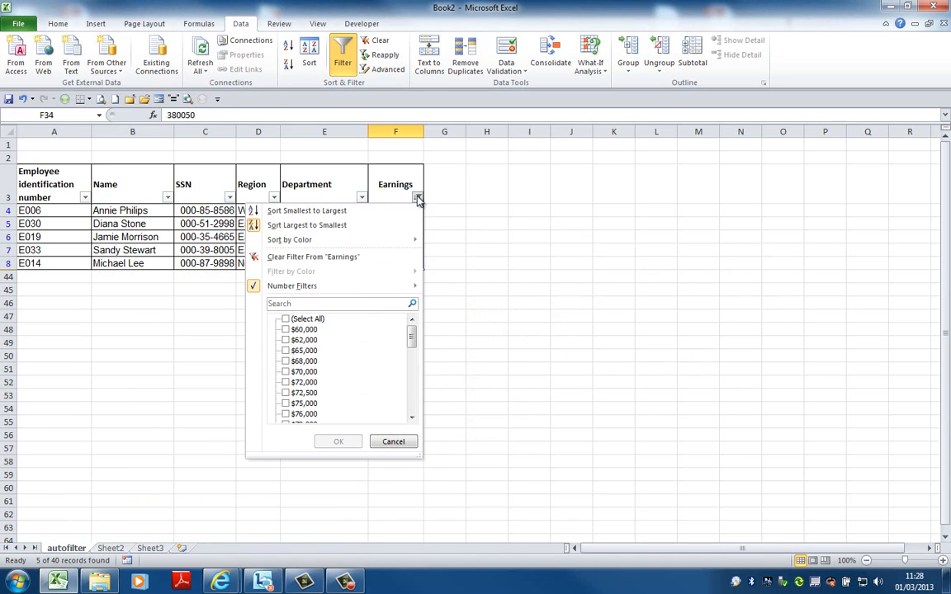
{"action": "left_click", "coordinate": [404, 263]}
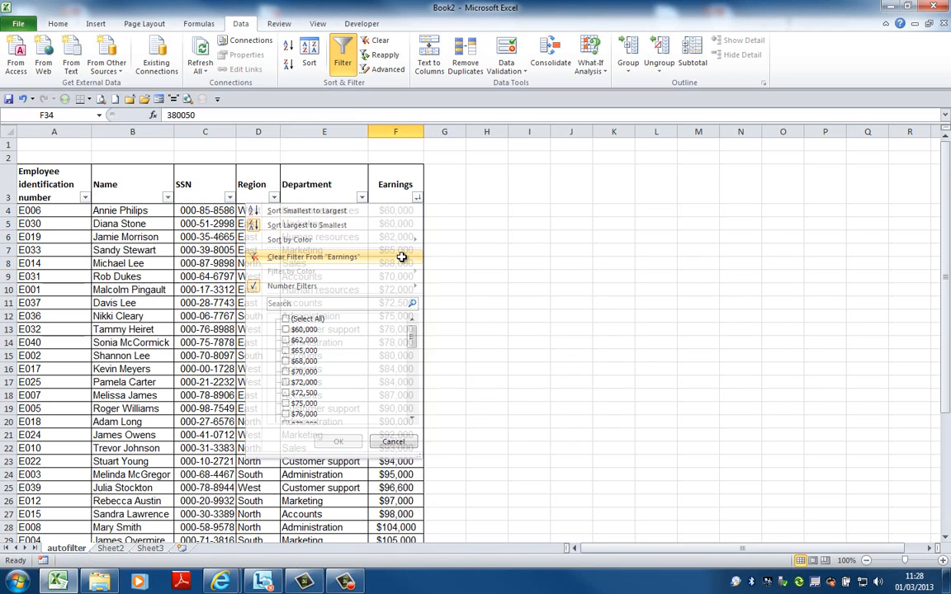
{"action": "left_click", "coordinate": [418, 198]}
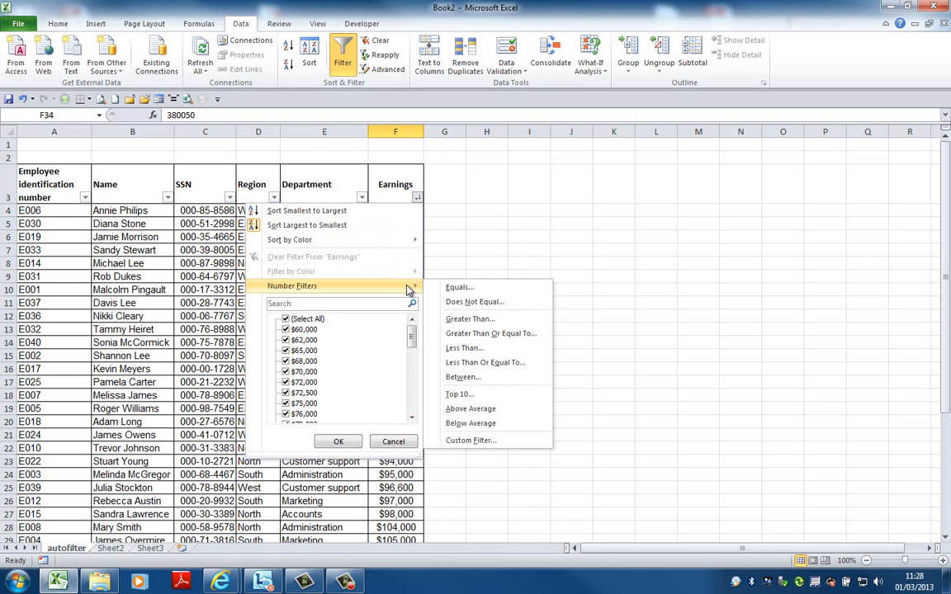
{"action": "left_click", "coordinate": [487, 410]}
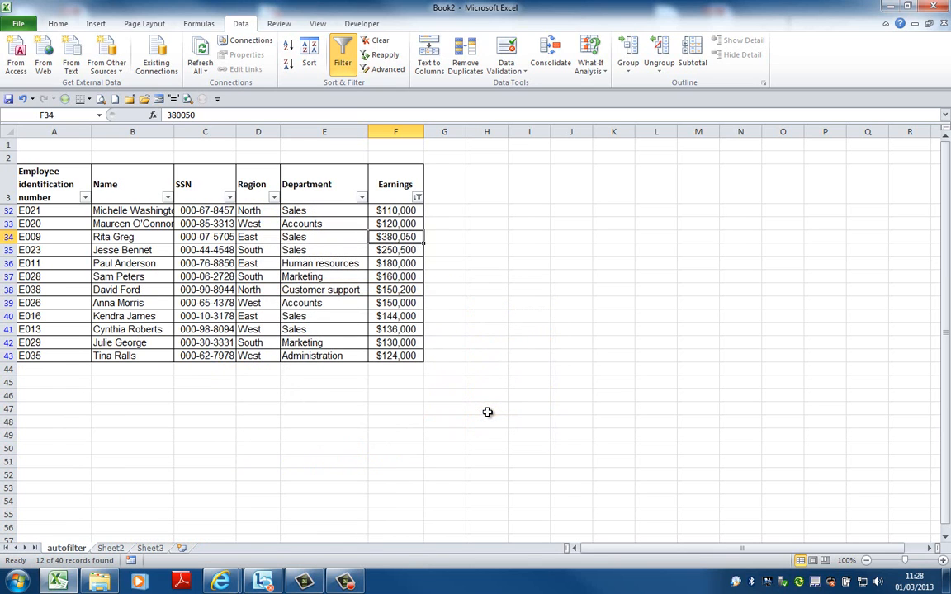
Clear the above-average filter from the Earnings column and show only the below-average earnings
{"action": "left_click", "coordinate": [418, 200]}
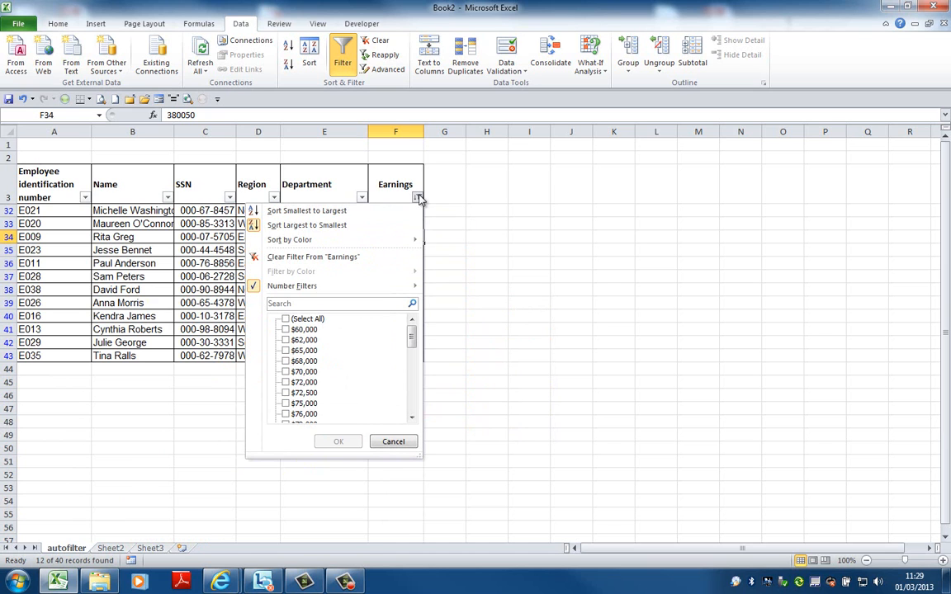
{"action": "left_click", "coordinate": [358, 229]}
{"action": "left_click", "coordinate": [418, 206]}
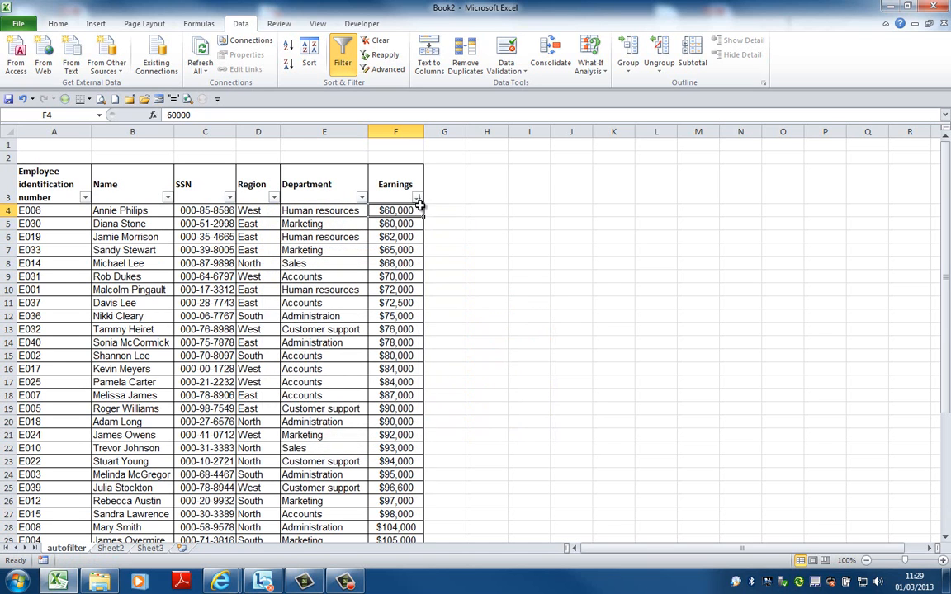
{"action": "left_click", "coordinate": [417, 198]}
{"action": "mouse_move", "coordinate": [418, 285]}
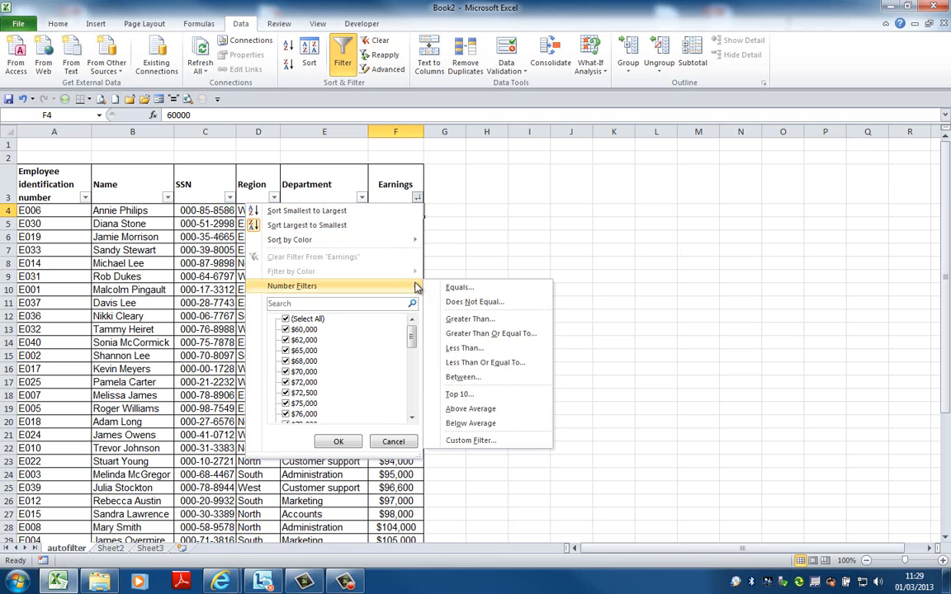
{"action": "left_click", "coordinate": [498, 423]}
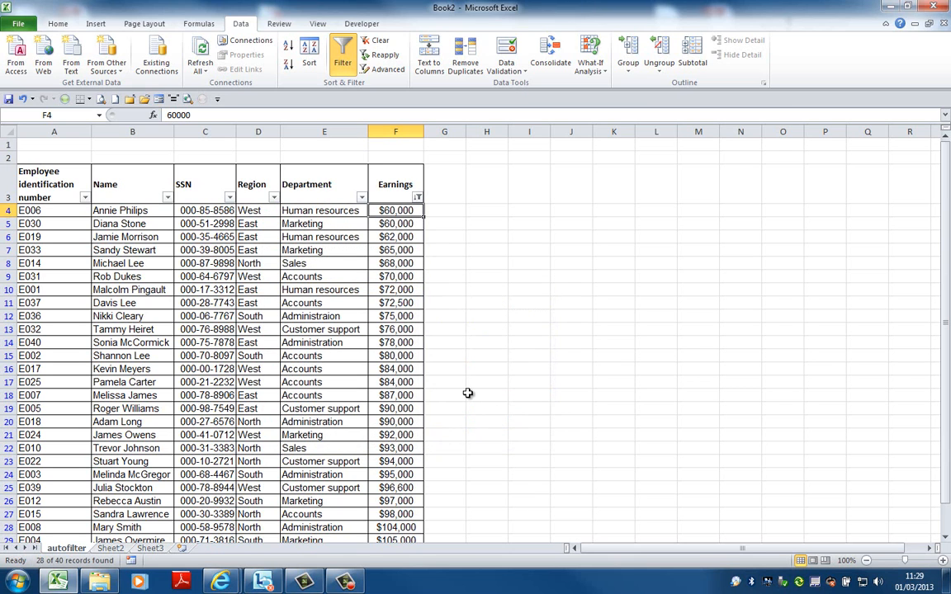
Clear the below-average filter from the Earnings column to show all employees
{"action": "left_click", "coordinate": [419, 198]}
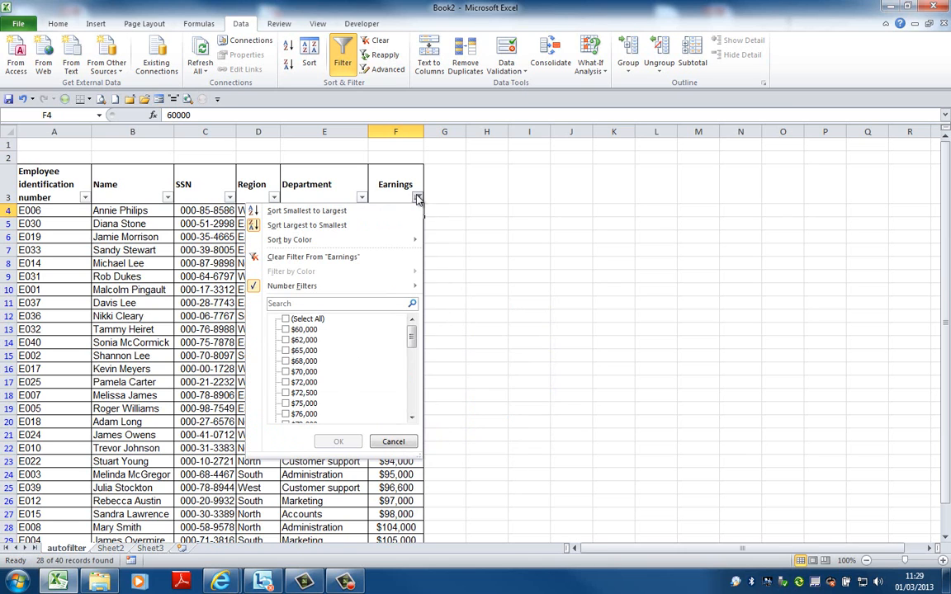
{"action": "left_click", "coordinate": [388, 257]}
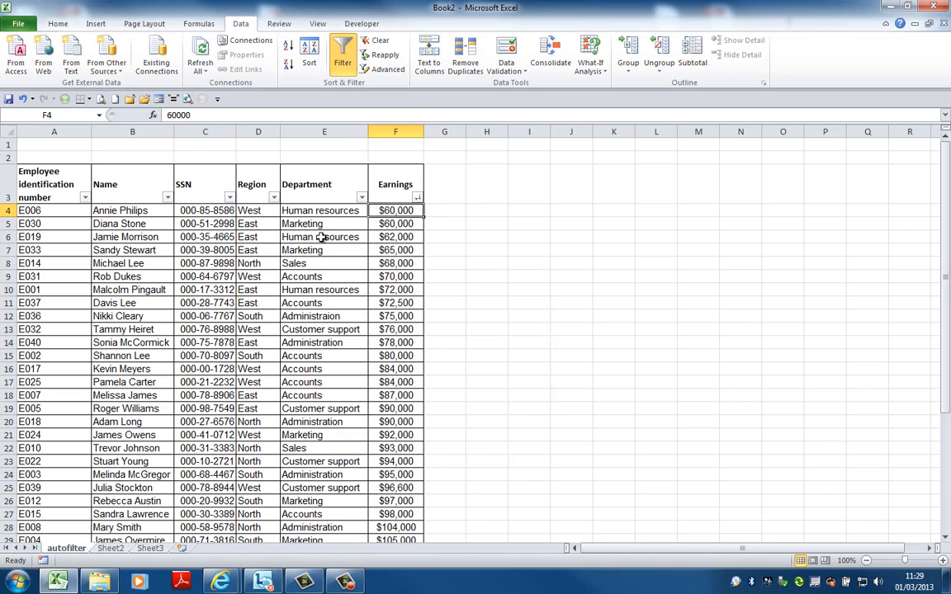
Start a custom text filter on the Name column with a first condition of begins with N
{"action": "left_click", "coordinate": [167, 199]}
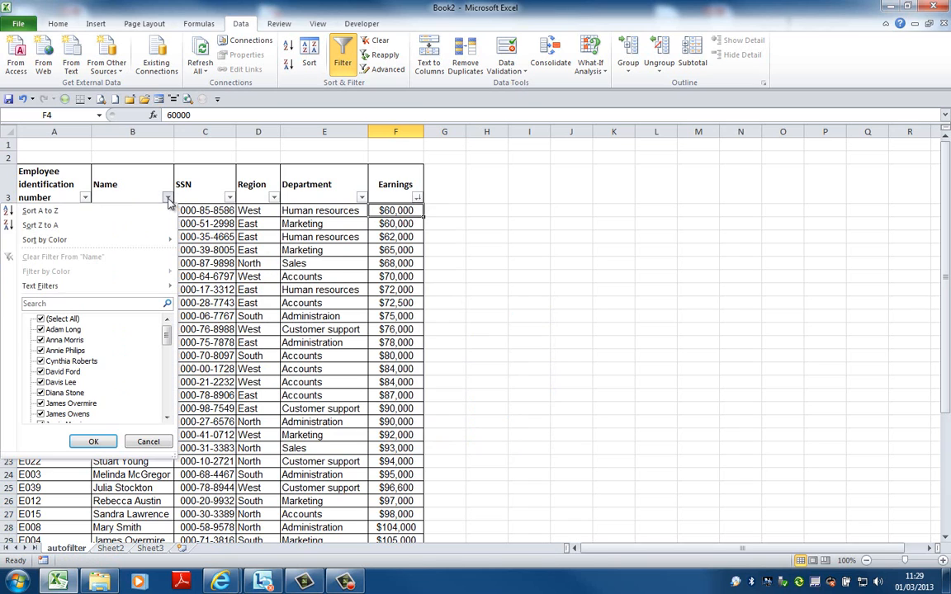
{"action": "mouse_move", "coordinate": [151, 286]}
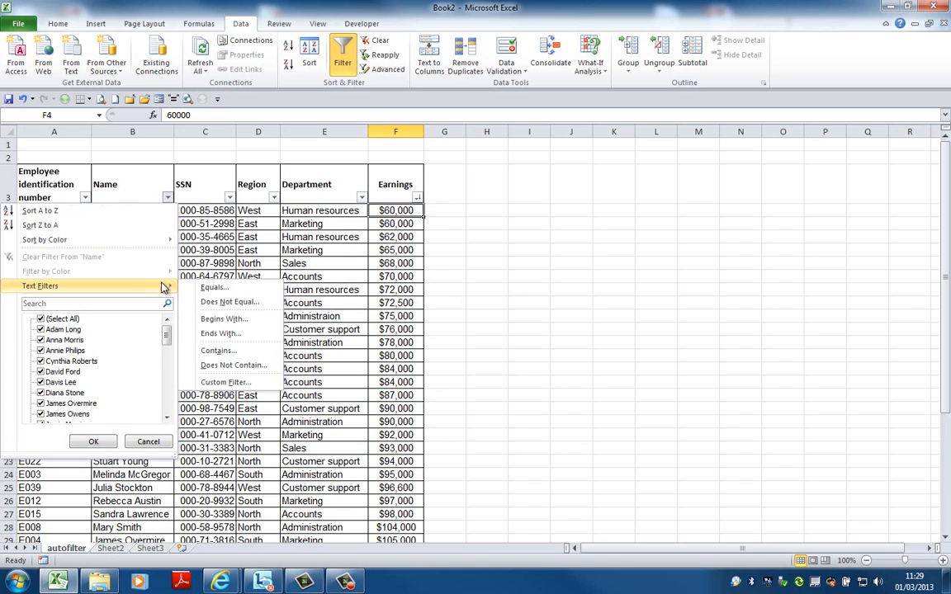
{"action": "left_click", "coordinate": [229, 382]}
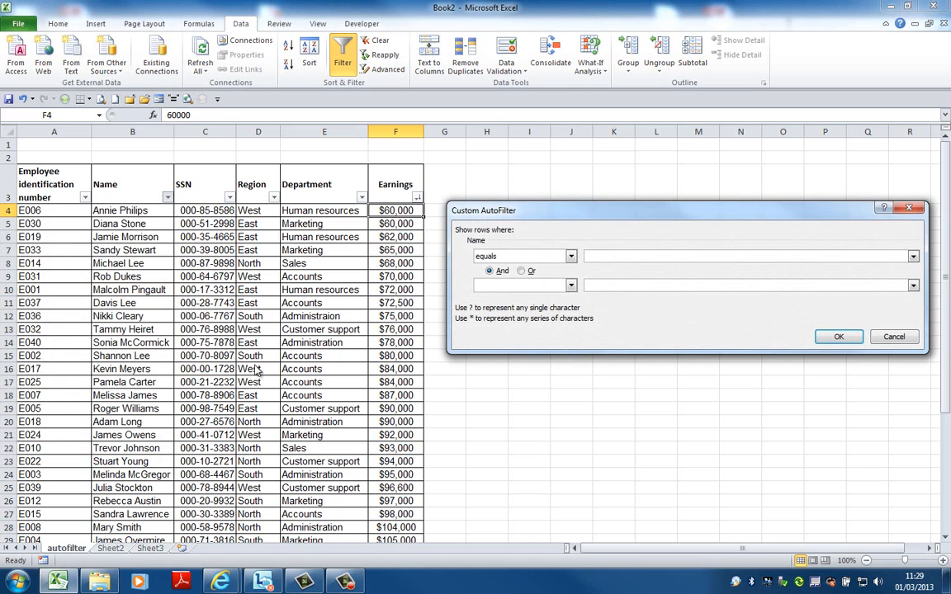
{"action": "left_click", "coordinate": [571, 256]}
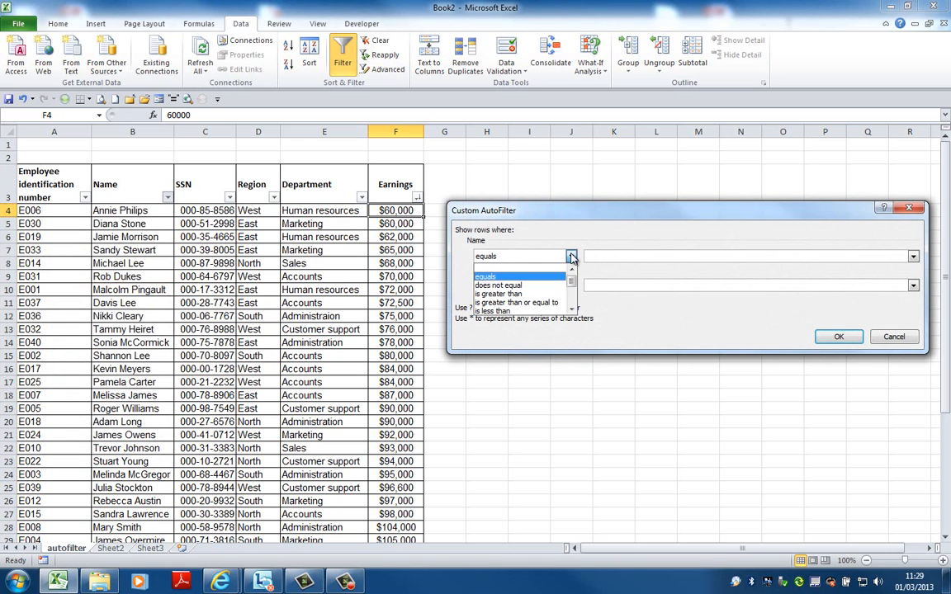
{"action": "left_click_drag", "start_coordinate": [573, 281], "coordinate": [573, 293]}
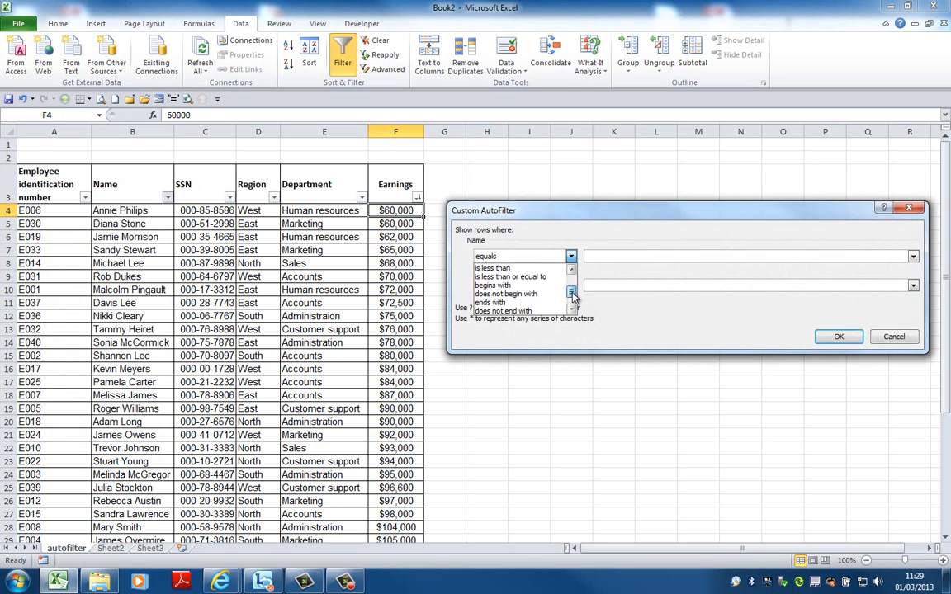
{"action": "left_click", "coordinate": [558, 285]}
{"action": "left_click", "coordinate": [595, 255]}
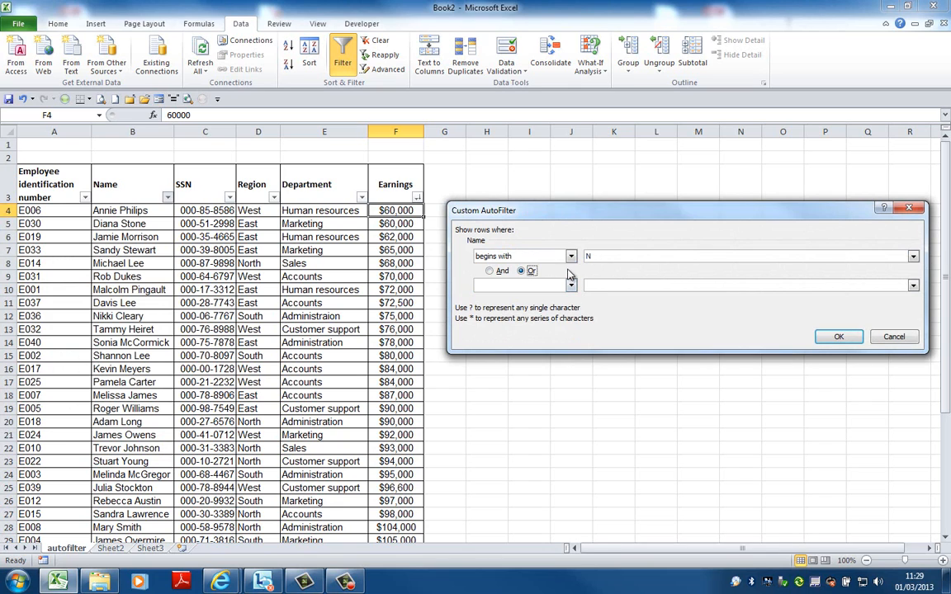
Add an Or condition of ends with S to the Name column's custom filter and apply it
{"action": "left_click", "coordinate": [570, 285]}
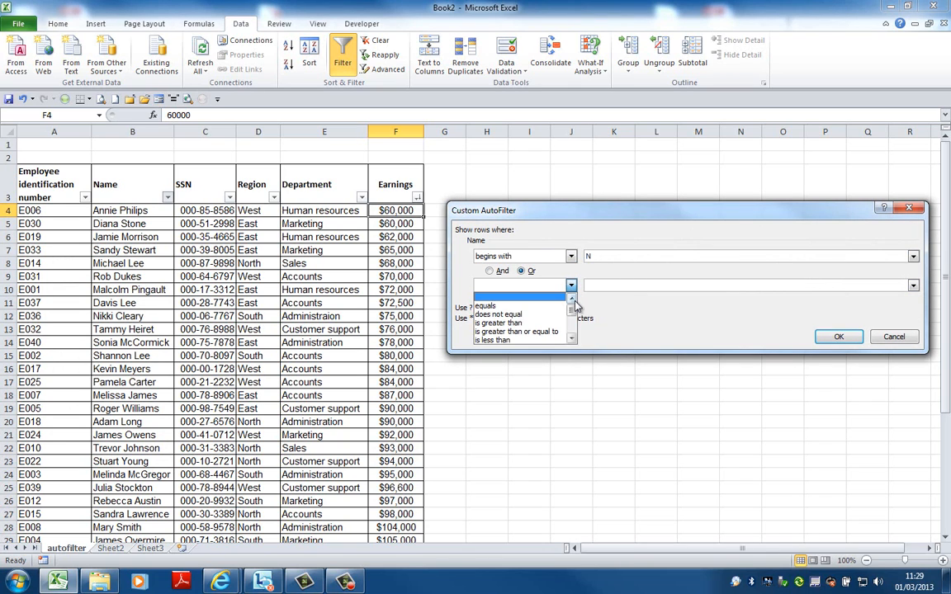
{"action": "left_click_drag", "start_coordinate": [571, 310], "coordinate": [572, 324]}
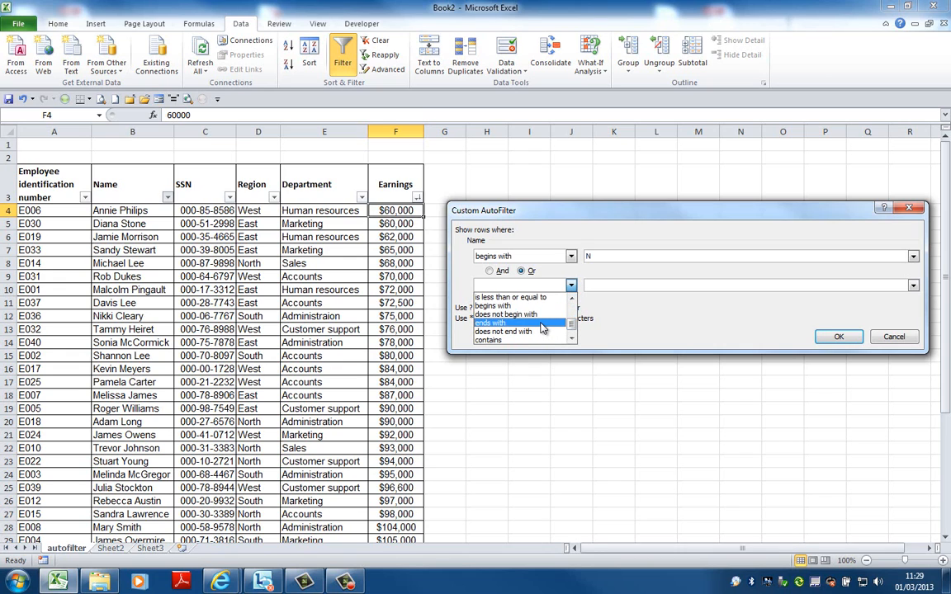
{"action": "left_click", "coordinate": [543, 323]}
{"action": "left_click", "coordinate": [592, 286]}
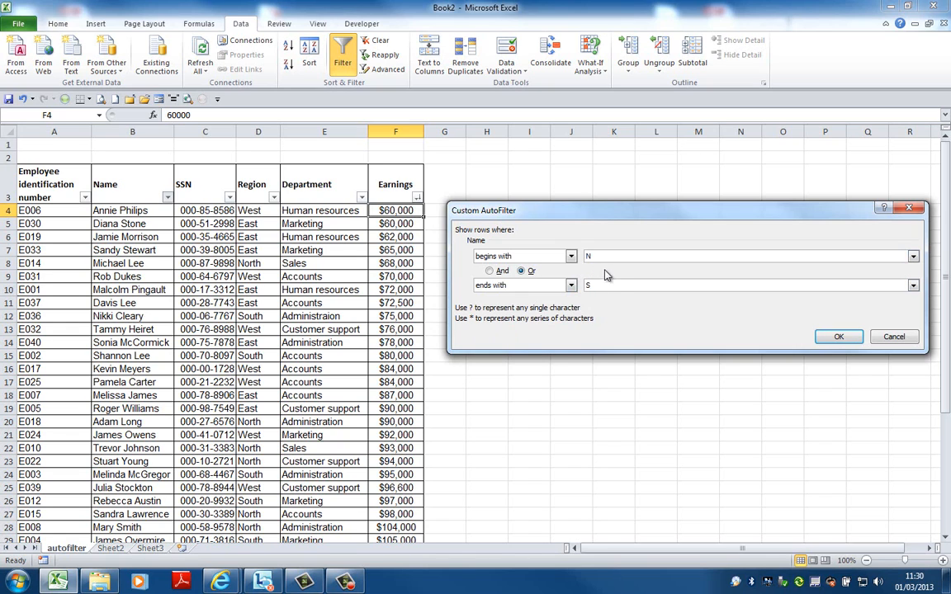
{"action": "left_click", "coordinate": [838, 337]}
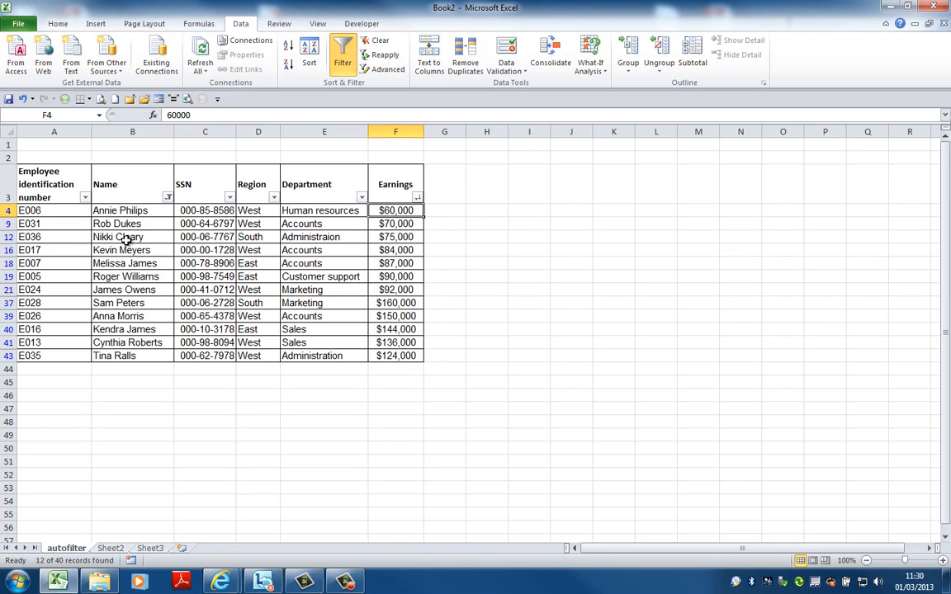
Review the conditions of the Name column's custom filter and close them without changes
{"action": "left_click", "coordinate": [167, 197]}
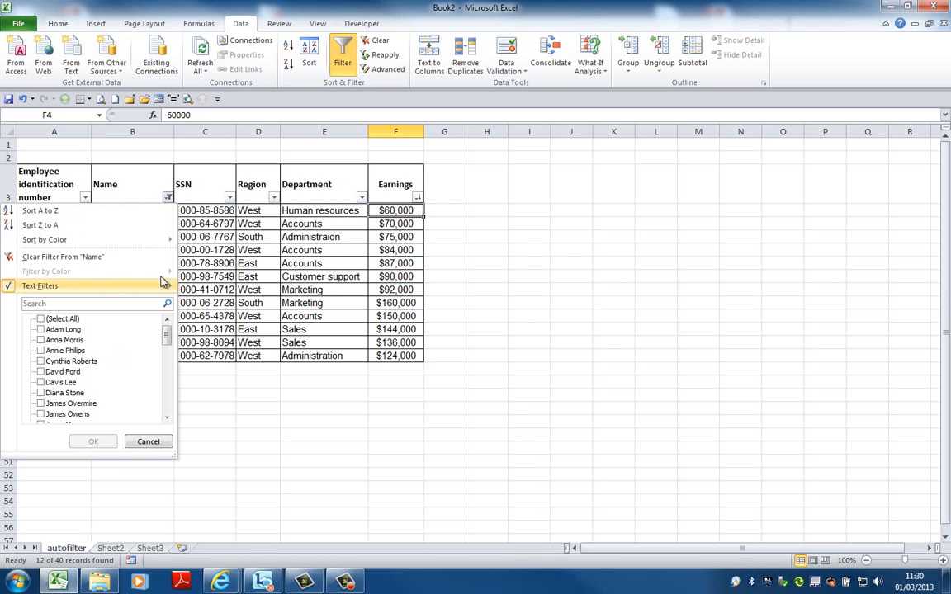
{"action": "mouse_move", "coordinate": [159, 284]}
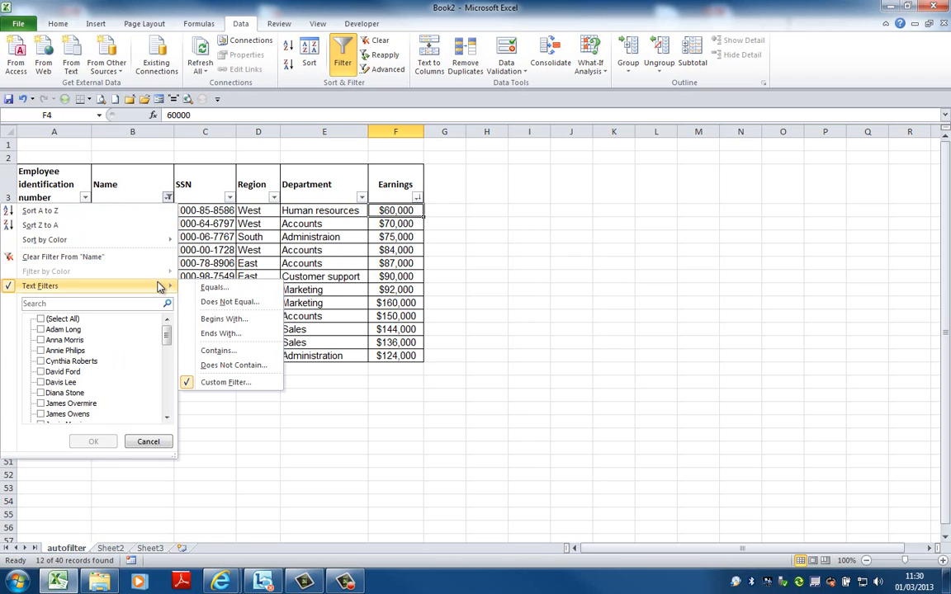
{"action": "left_click", "coordinate": [231, 384]}
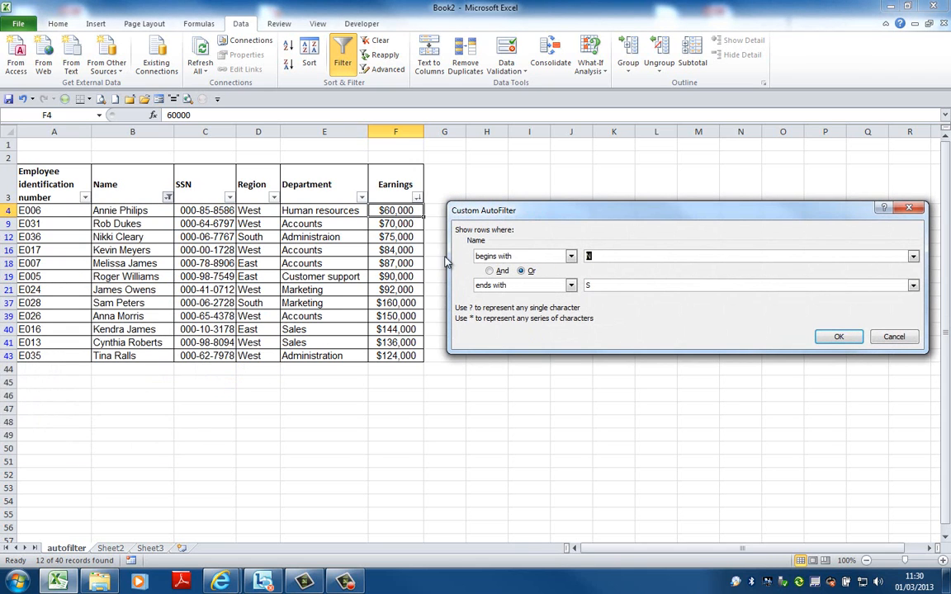
{"action": "left_click", "coordinate": [888, 343]}
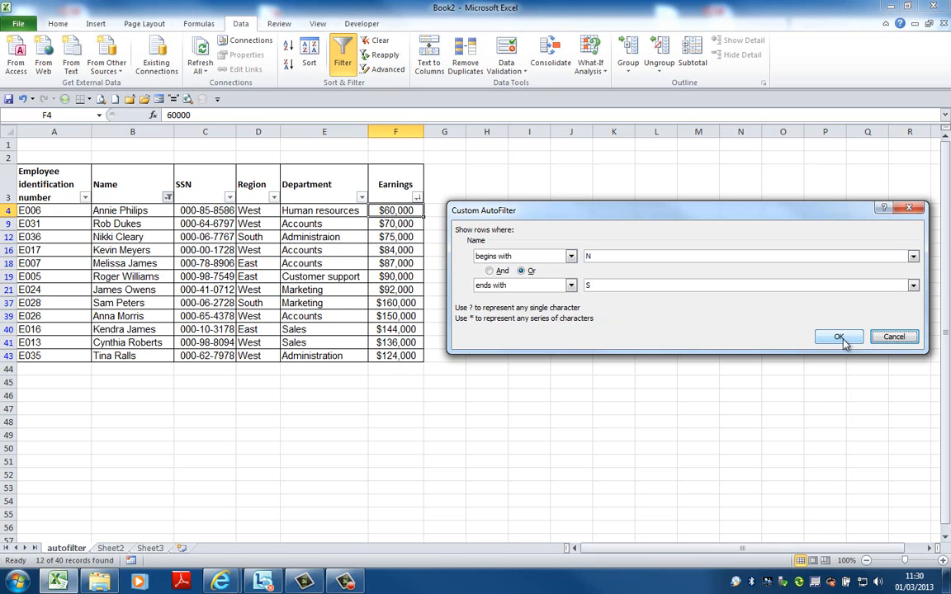
{"action": "left_click", "coordinate": [894, 338]}
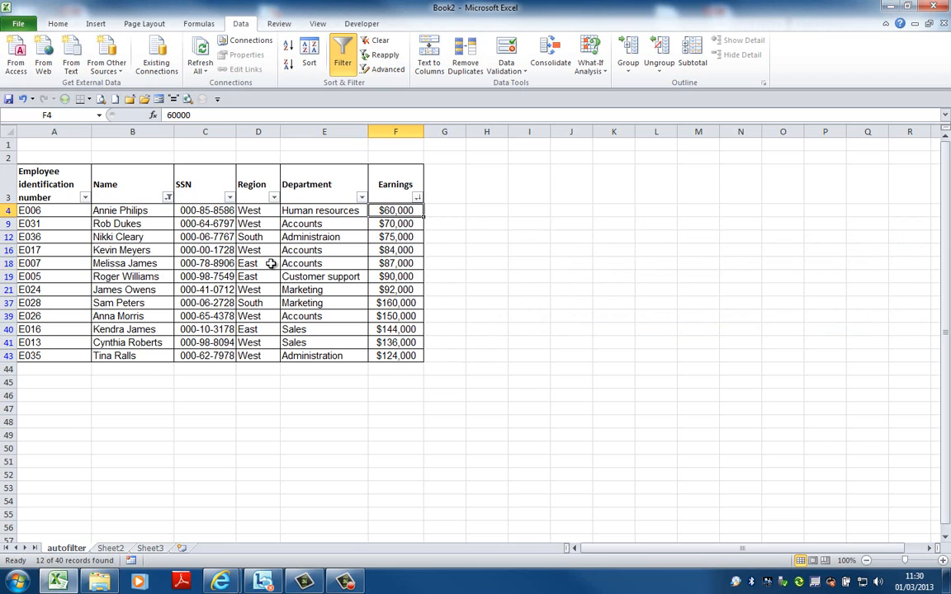
Clear the custom filter from the Name column and filter that column to names containing "amm"
{"action": "left_click", "coordinate": [167, 198]}
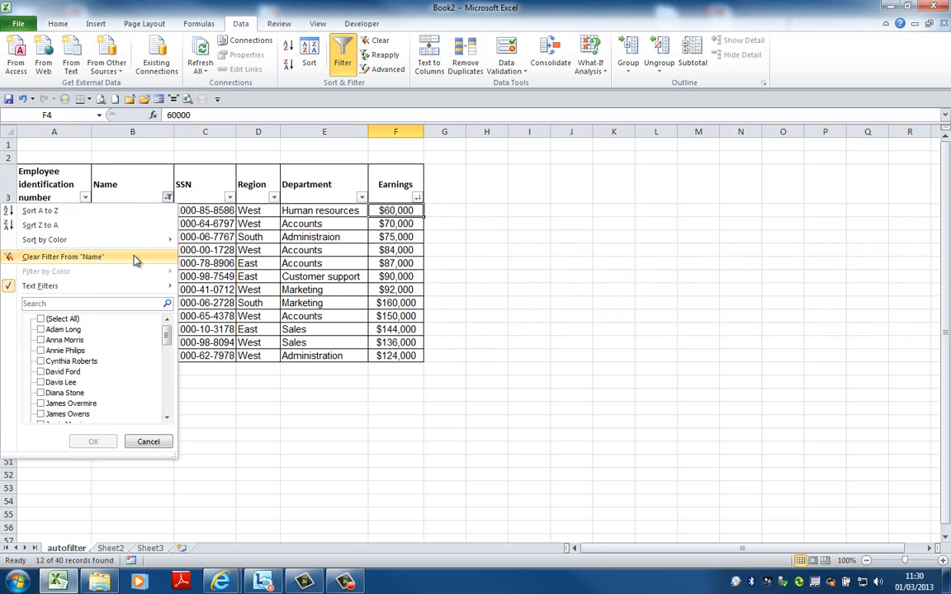
{"action": "left_click", "coordinate": [135, 258]}
{"action": "left_click", "coordinate": [168, 199]}
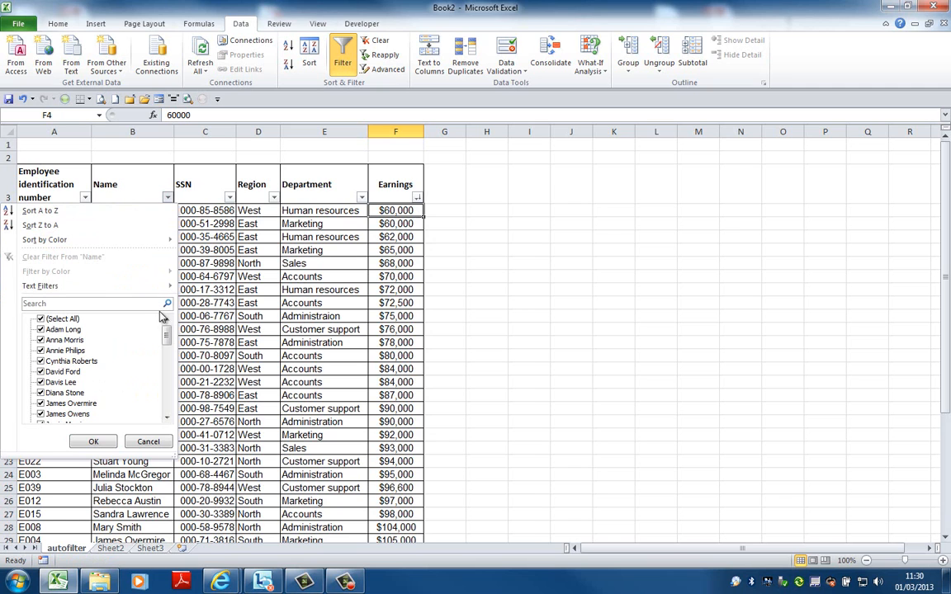
{"action": "mouse_move", "coordinate": [150, 286]}
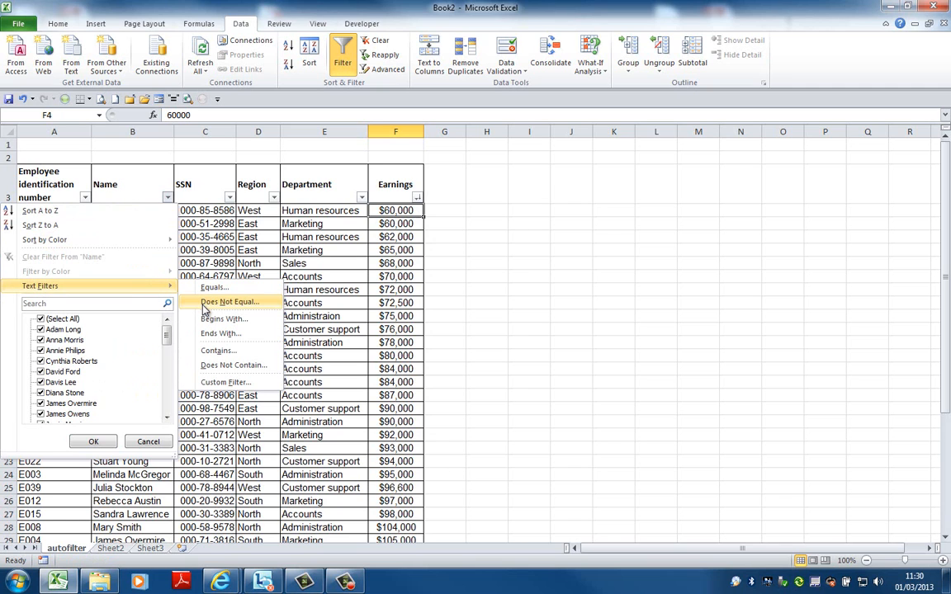
{"action": "left_click", "coordinate": [221, 383]}
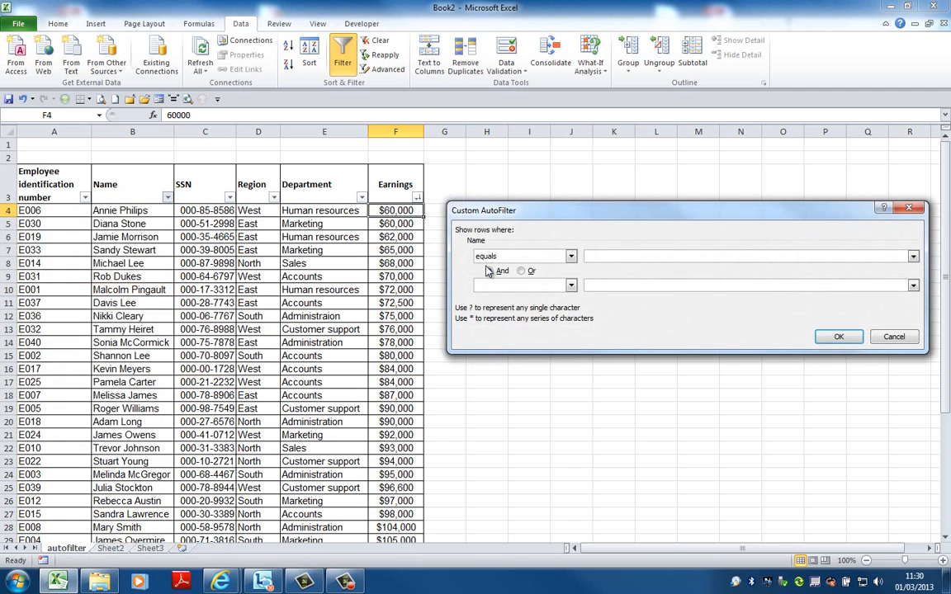
{"action": "left_click", "coordinate": [571, 257]}
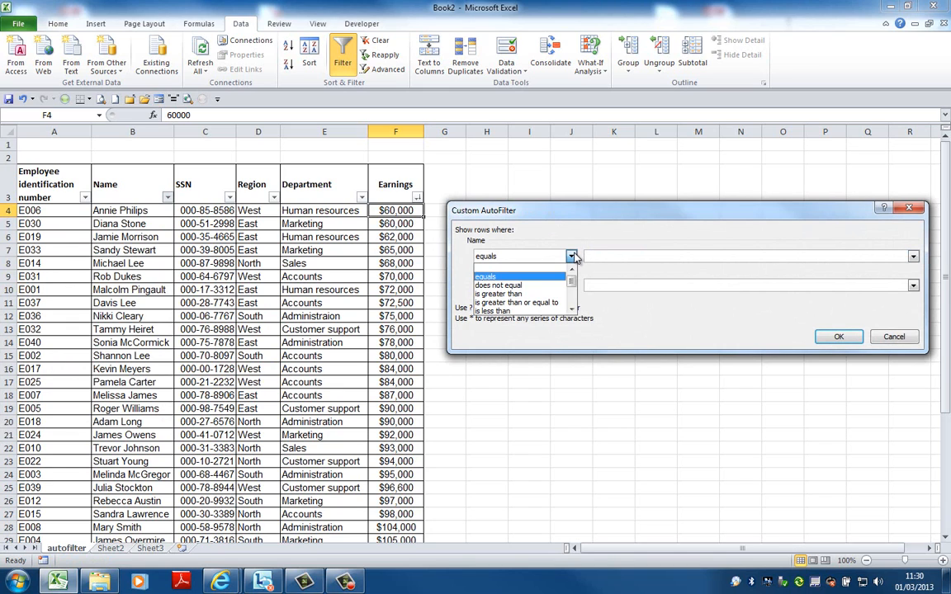
{"action": "left_click_drag", "start_coordinate": [572, 283], "coordinate": [572, 296]}
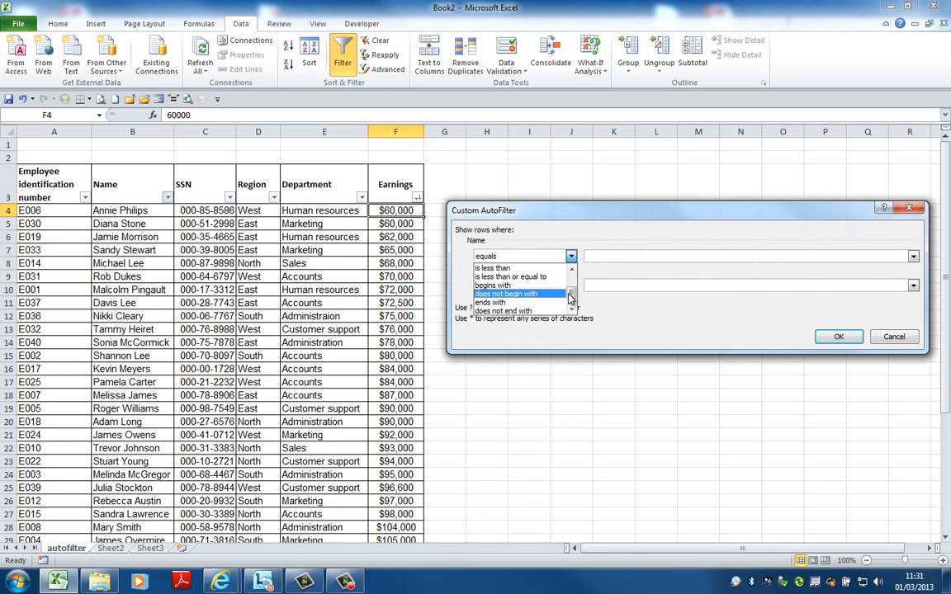
{"action": "mouse_move", "coordinate": [571, 293]}
{"action": "left_mouse_down"}
{"action": "mouse_move", "coordinate": [569, 283]}
{"action": "mouse_move", "coordinate": [568, 305]}
{"action": "left_mouse_up"}
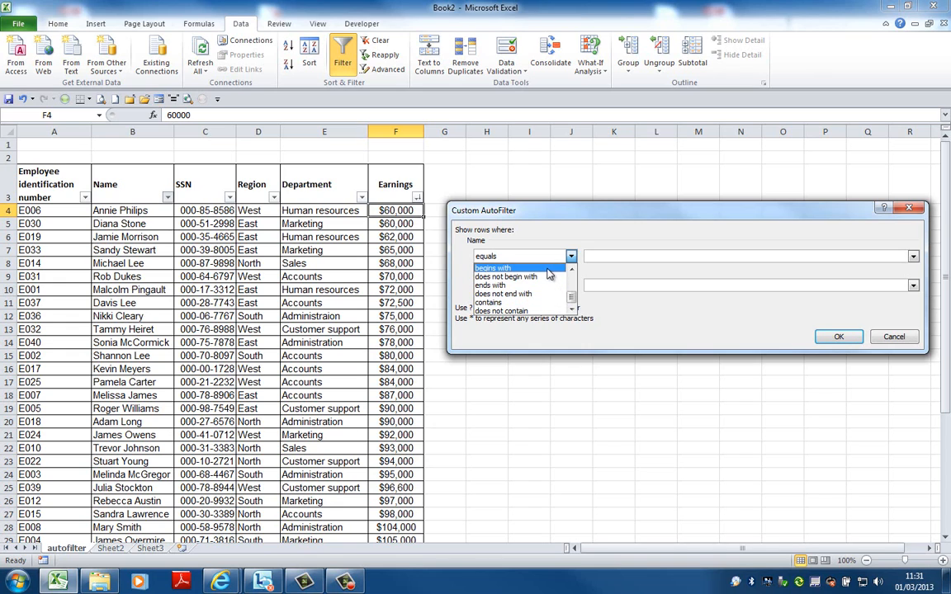
{"action": "left_click", "coordinate": [546, 302]}
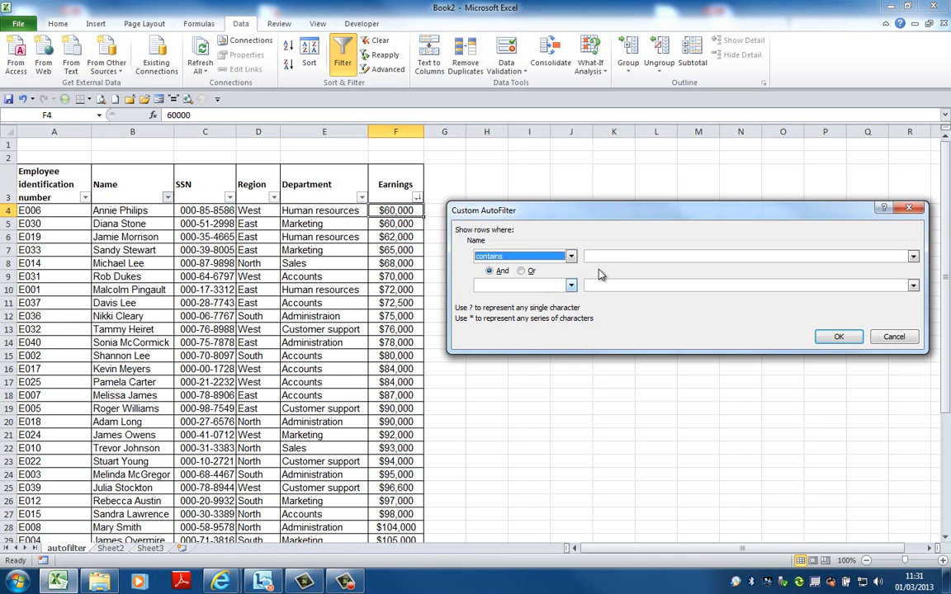
{"action": "left_click", "coordinate": [605, 257]}
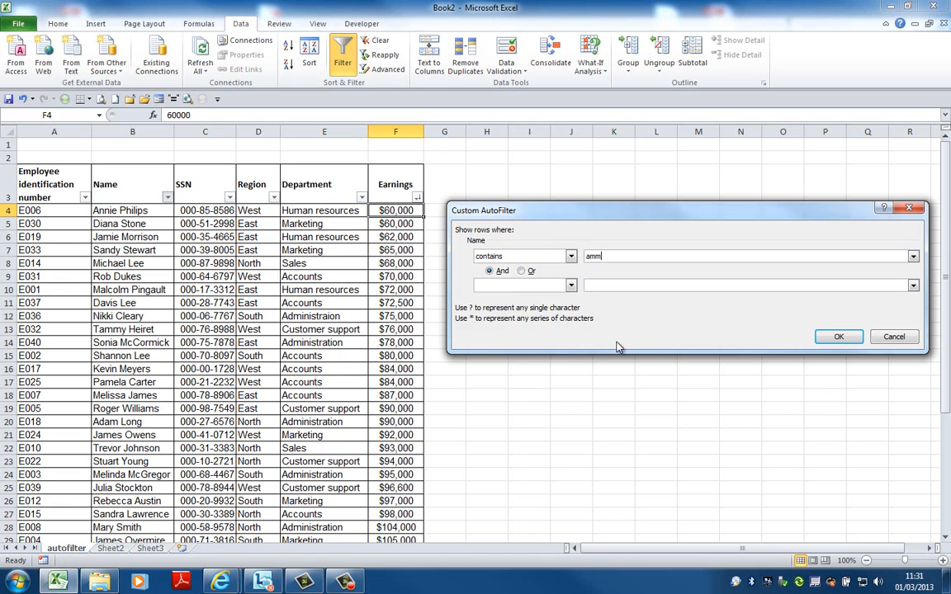
{"action": "left_click", "coordinate": [839, 338]}
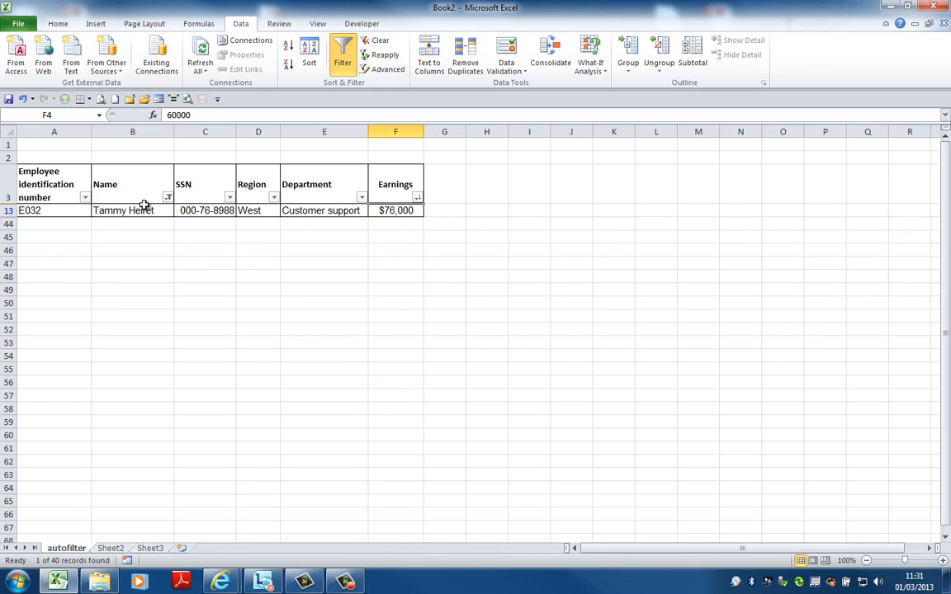
Clear the "amm" filter from the Name column and apply a custom filter where the name equals a*
{"action": "left_click", "coordinate": [168, 197]}
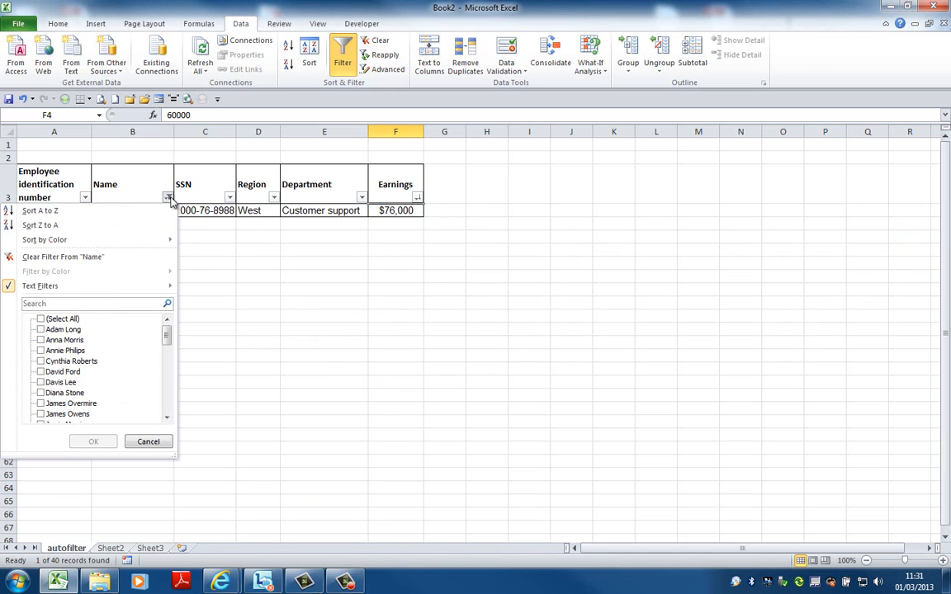
{"action": "mouse_move", "coordinate": [168, 287]}
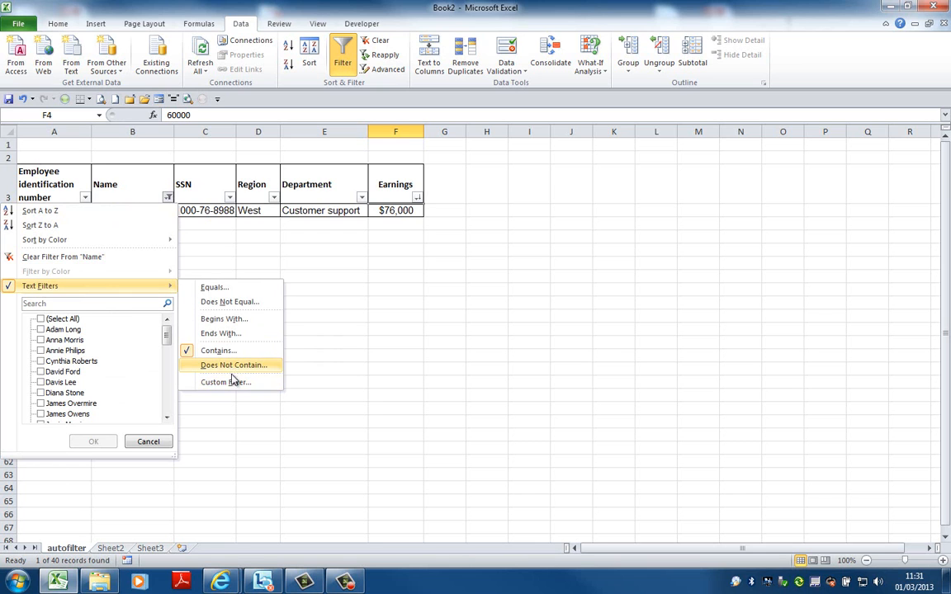
{"action": "left_click", "coordinate": [119, 257]}
{"action": "left_click", "coordinate": [168, 198]}
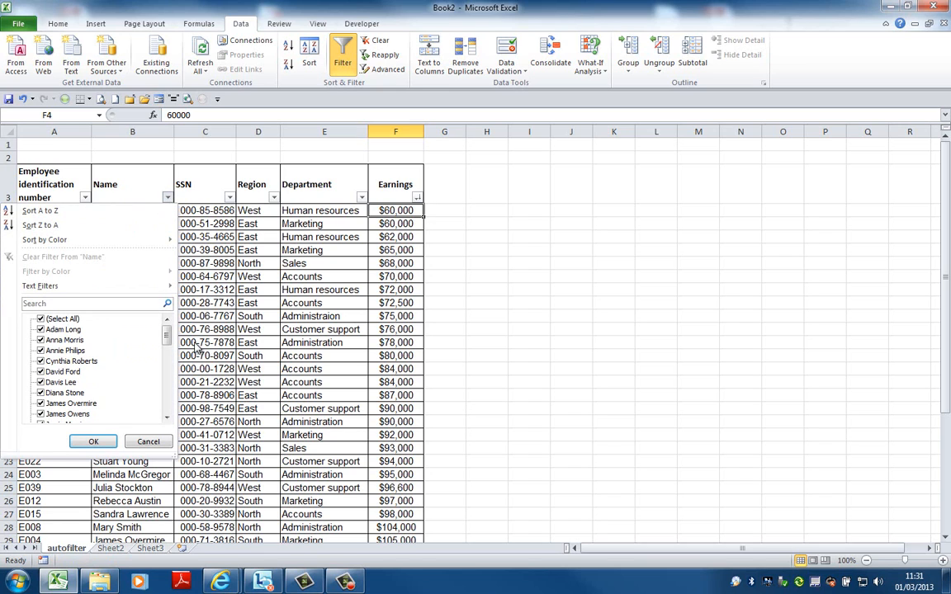
{"action": "mouse_move", "coordinate": [155, 286]}
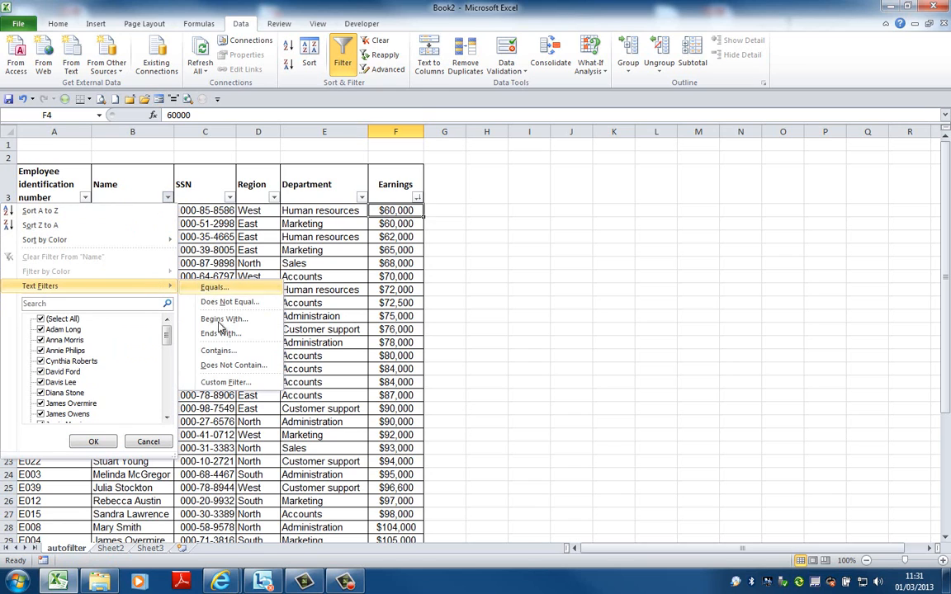
{"action": "left_click", "coordinate": [221, 384]}
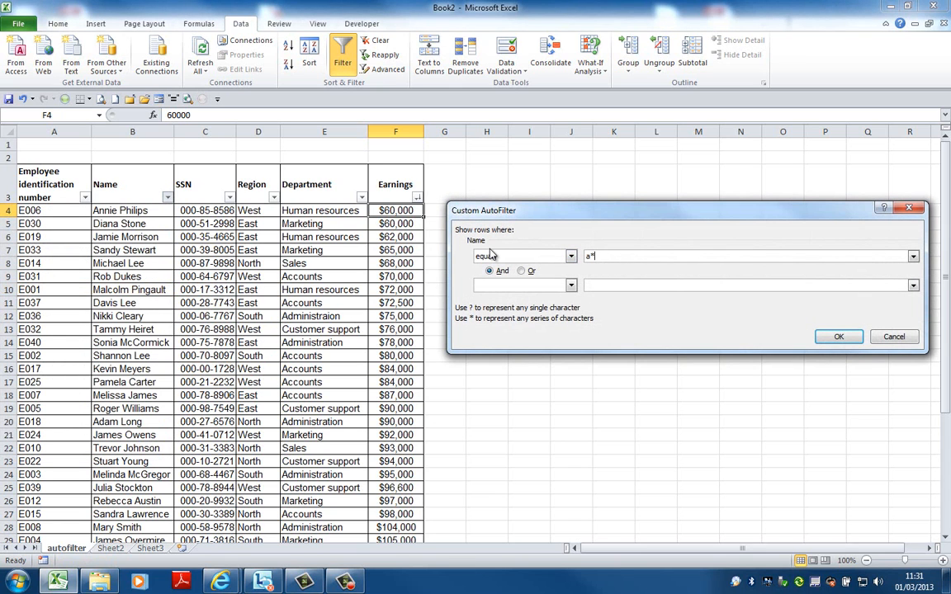
{"action": "left_click", "coordinate": [837, 336]}
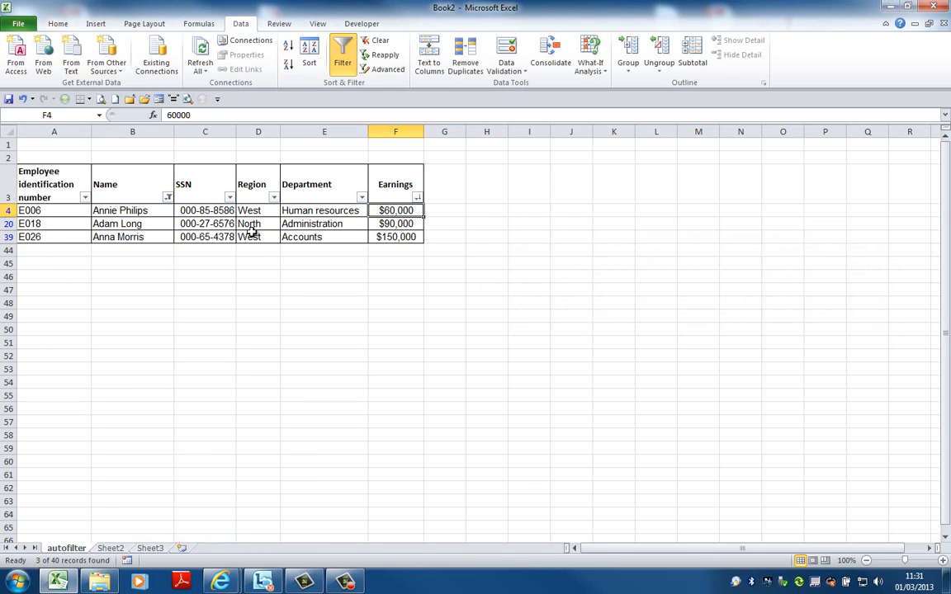
Clear the a* filter from the Name column to show all employees
{"action": "left_click", "coordinate": [168, 199]}
{"action": "mouse_move", "coordinate": [153, 285]}
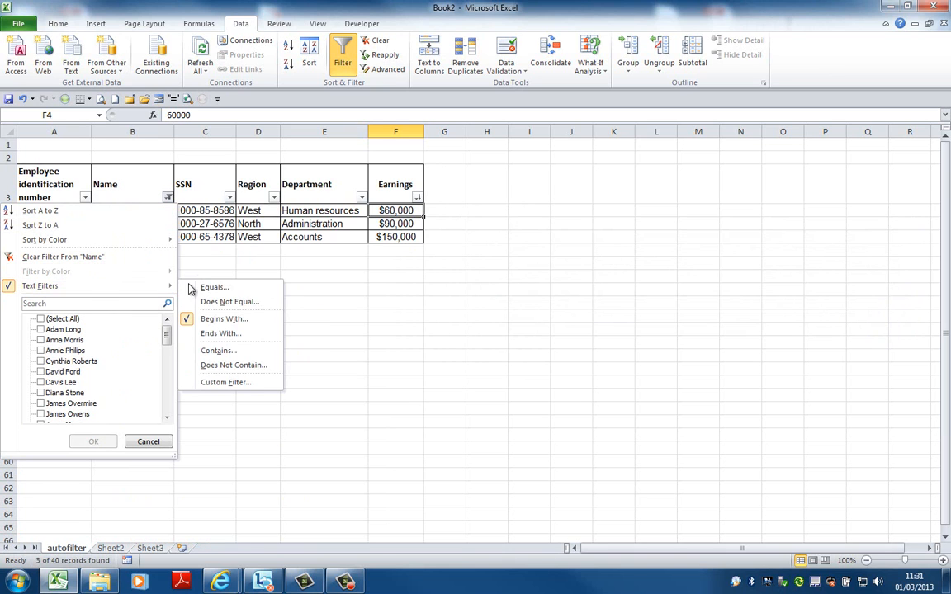
{"action": "left_click", "coordinate": [87, 257]}
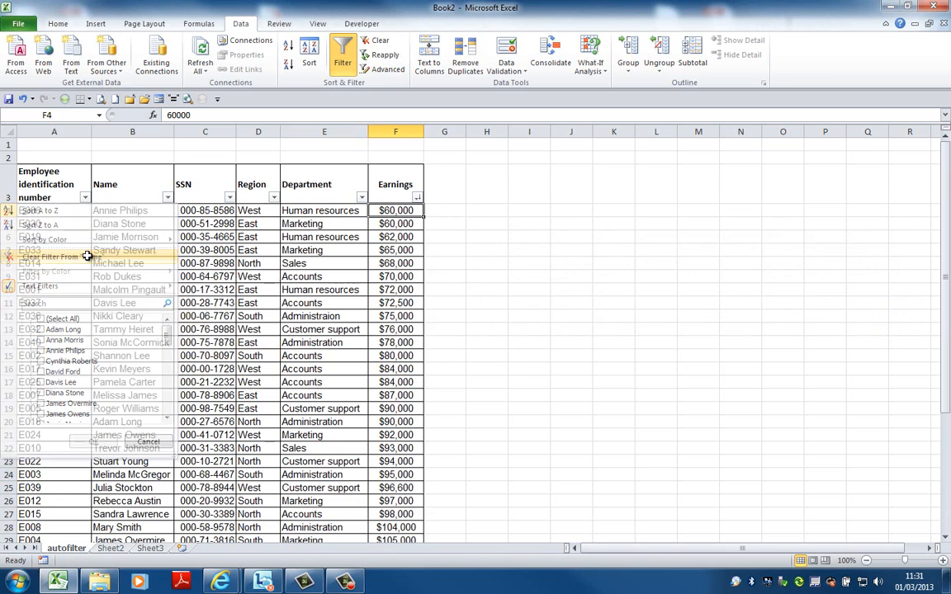
Apply the Below Average number filter to the Earnings column and clear it again
{"action": "left_click", "coordinate": [417, 199]}
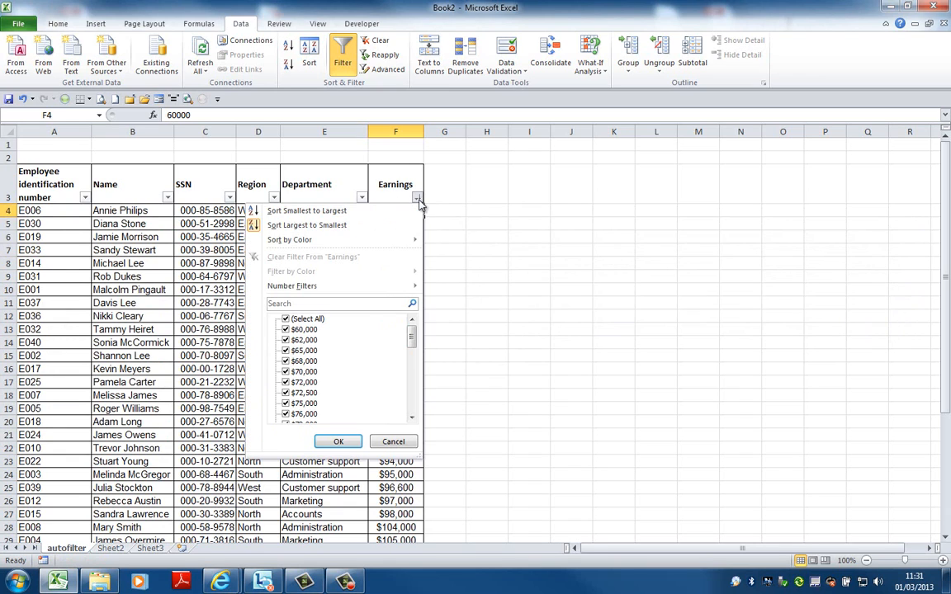
{"action": "mouse_move", "coordinate": [405, 287]}
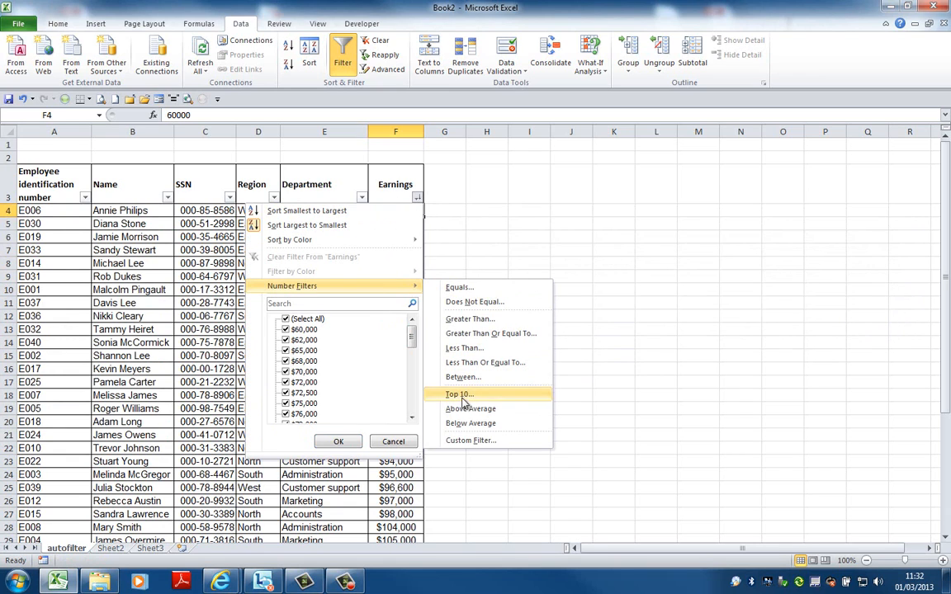
{"action": "left_click", "coordinate": [472, 424]}
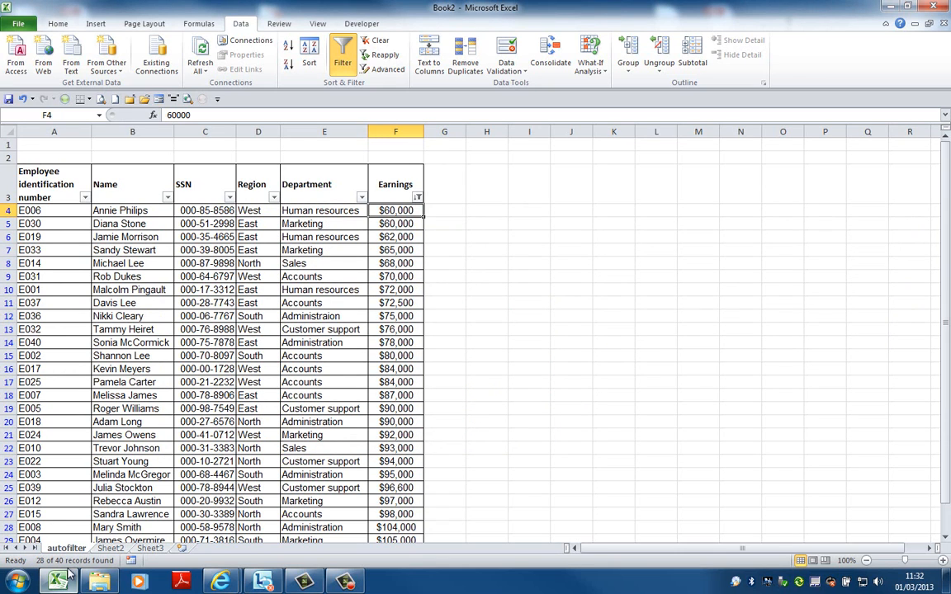
{"action": "left_click", "coordinate": [417, 198]}
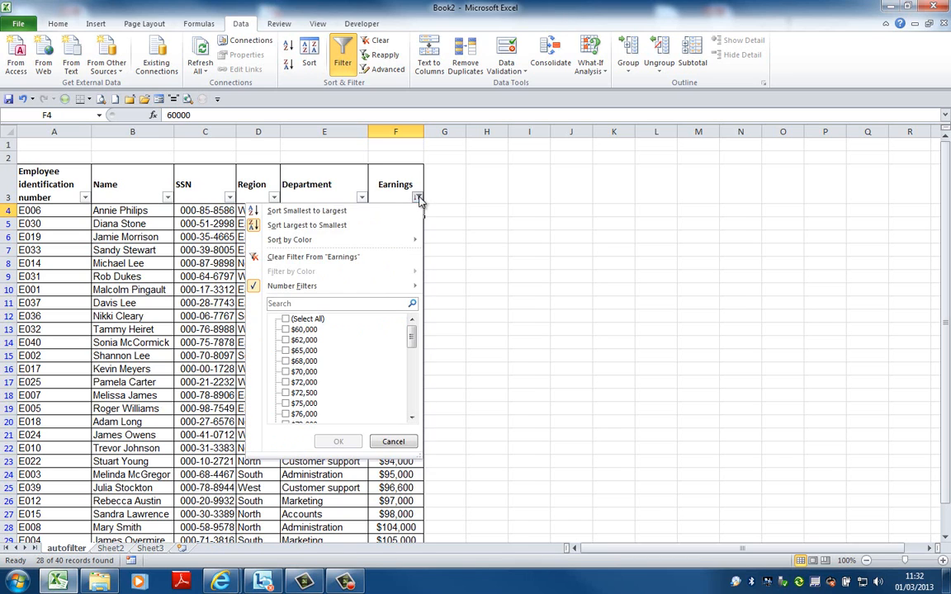
{"action": "left_click", "coordinate": [405, 262]}
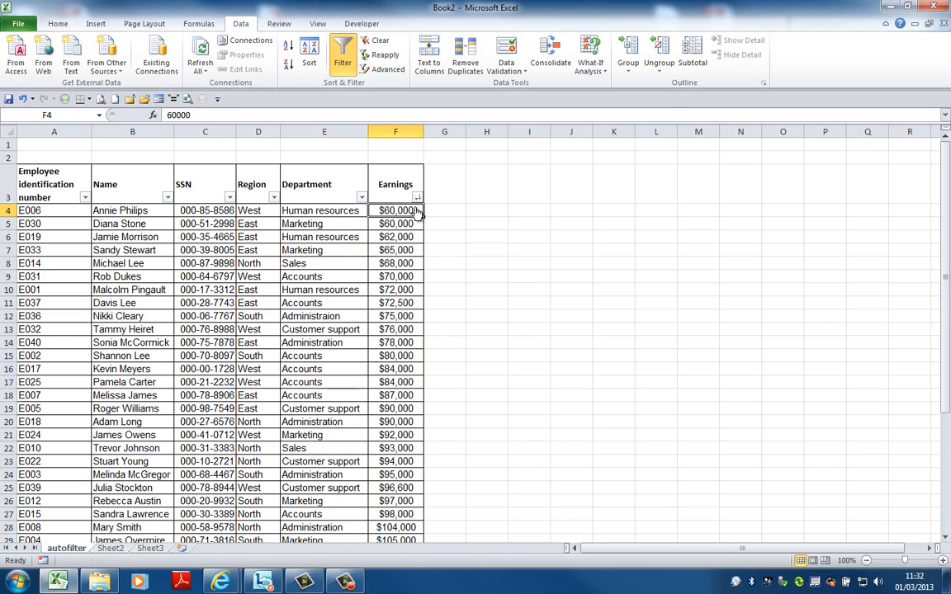
Try a Between filter on Earnings with values at least 100000 and at most 50000, and clear it from the column
{"action": "left_click", "coordinate": [417, 198]}
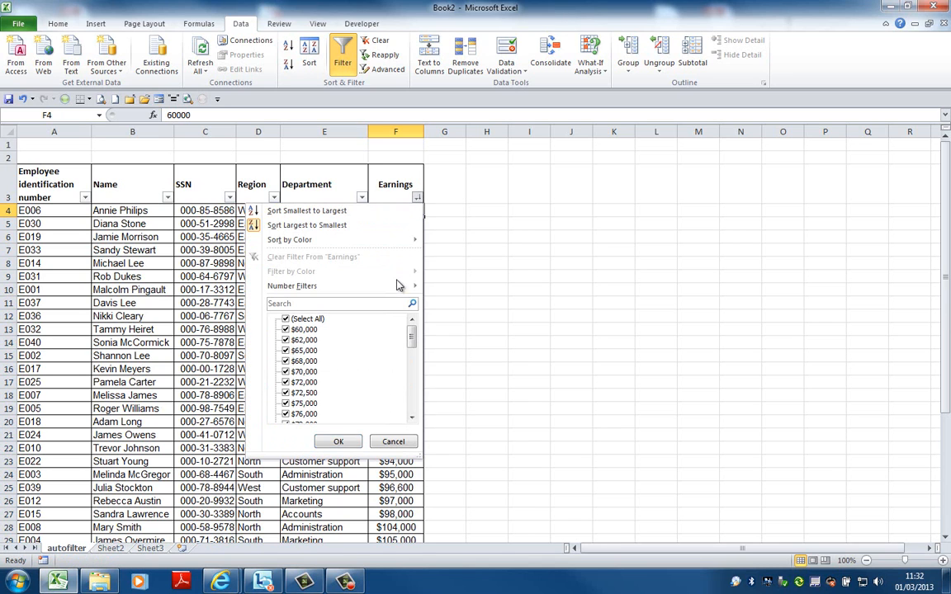
{"action": "mouse_move", "coordinate": [398, 286]}
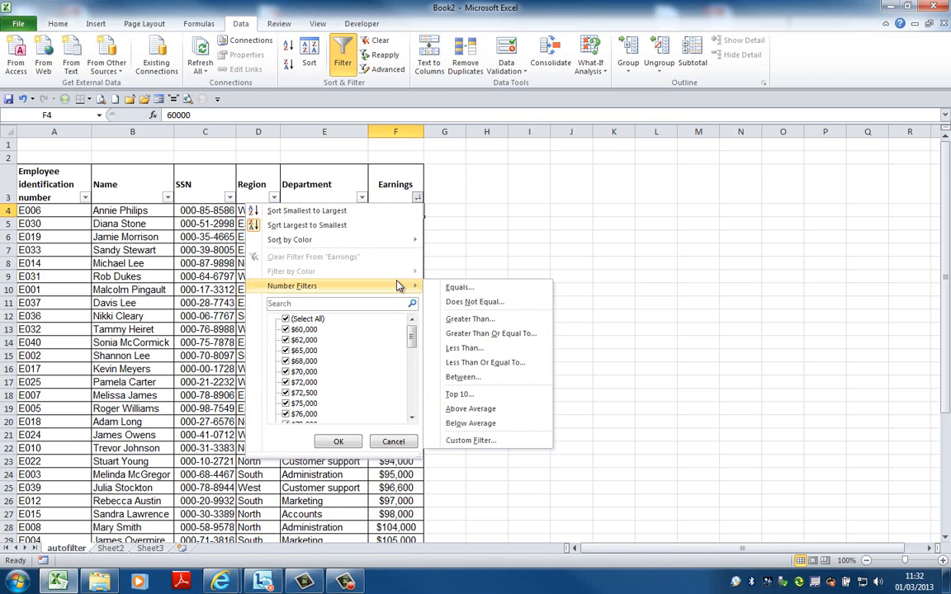
{"action": "left_click", "coordinate": [466, 377]}
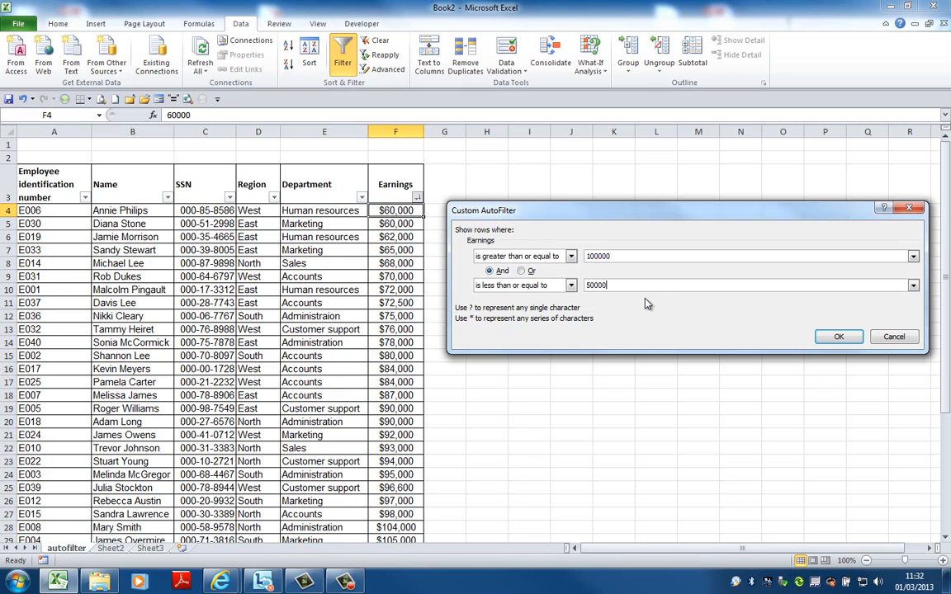
{"action": "key", "text": "BackSpace"}
{"action": "left_click", "coordinate": [840, 338]}
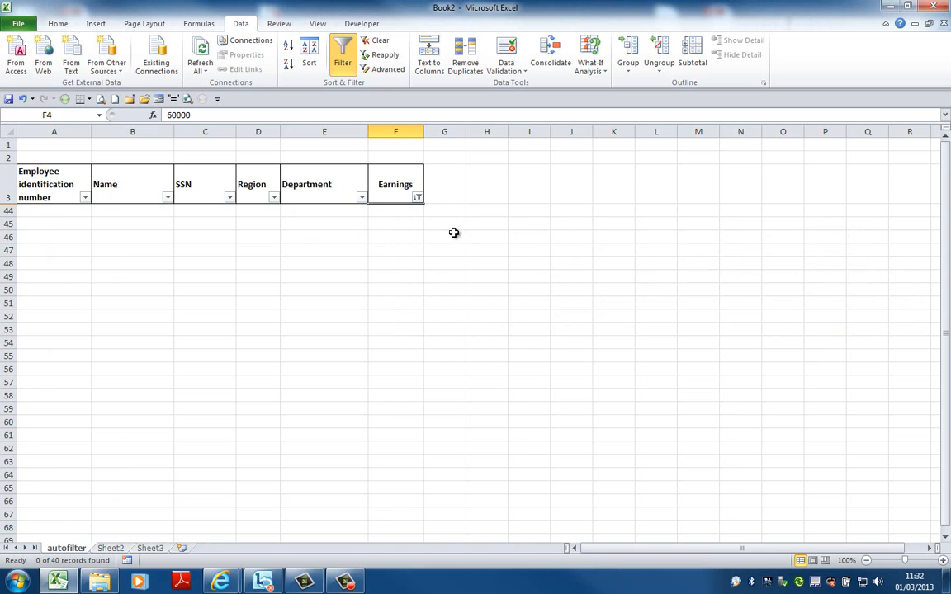
{"action": "left_click", "coordinate": [418, 198]}
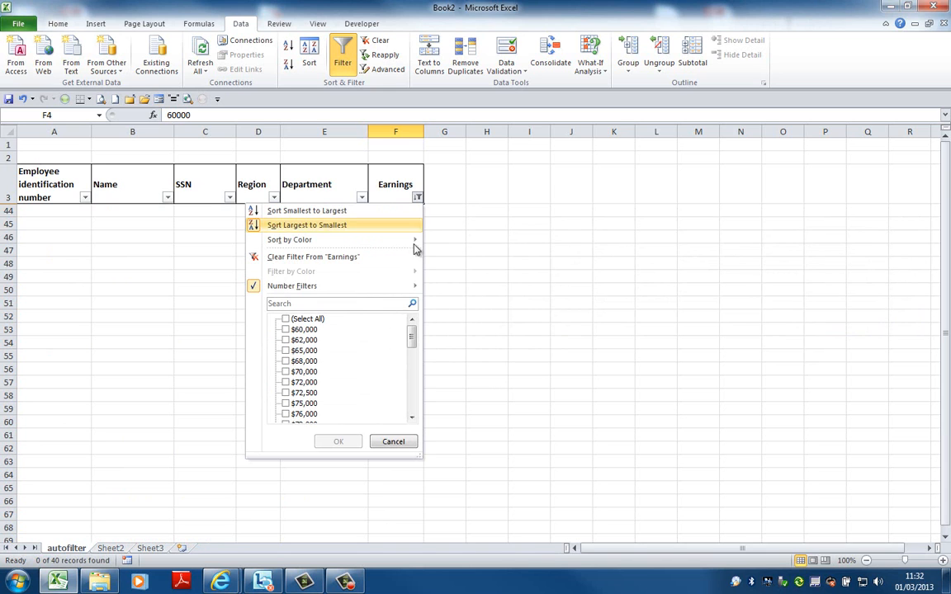
{"action": "left_click", "coordinate": [401, 263]}
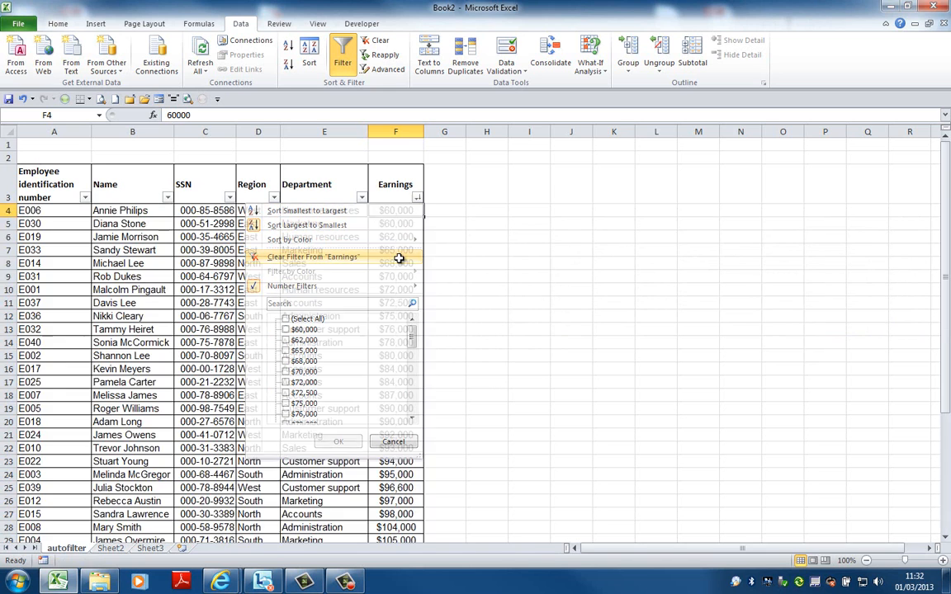
Filter the Earnings column to values between 50000 and 100000, including both limits
{"action": "left_click", "coordinate": [419, 199]}
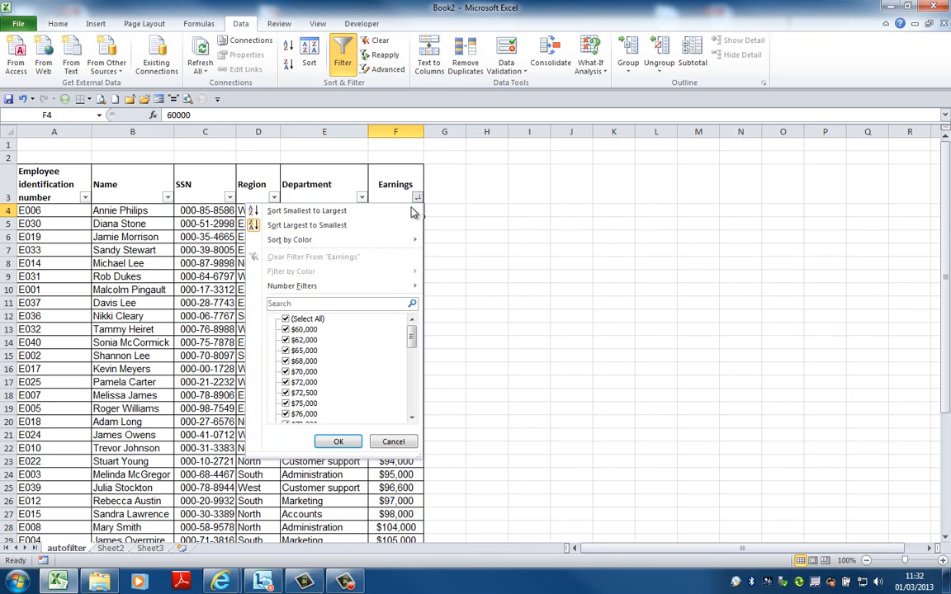
{"action": "mouse_move", "coordinate": [393, 290]}
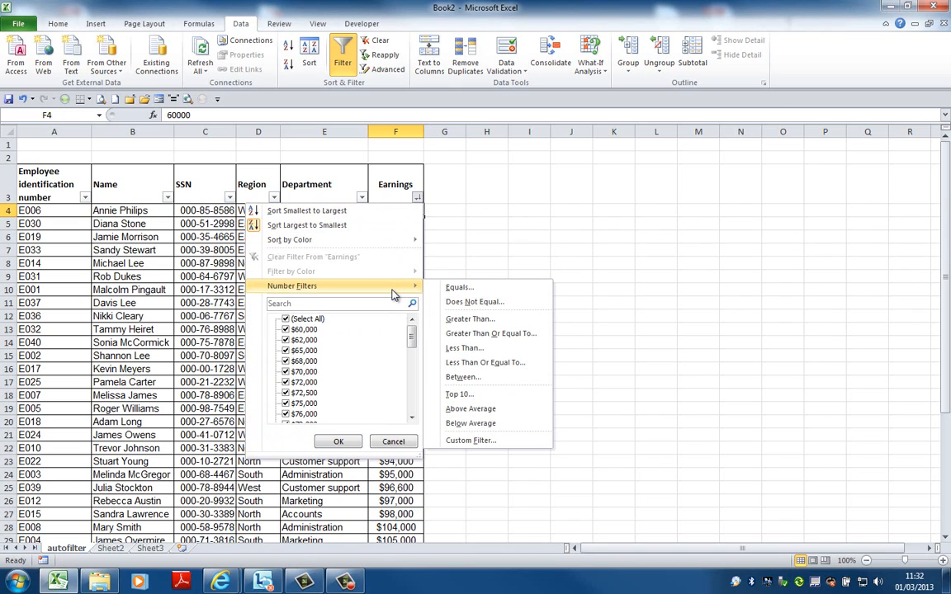
{"action": "left_click", "coordinate": [464, 376]}
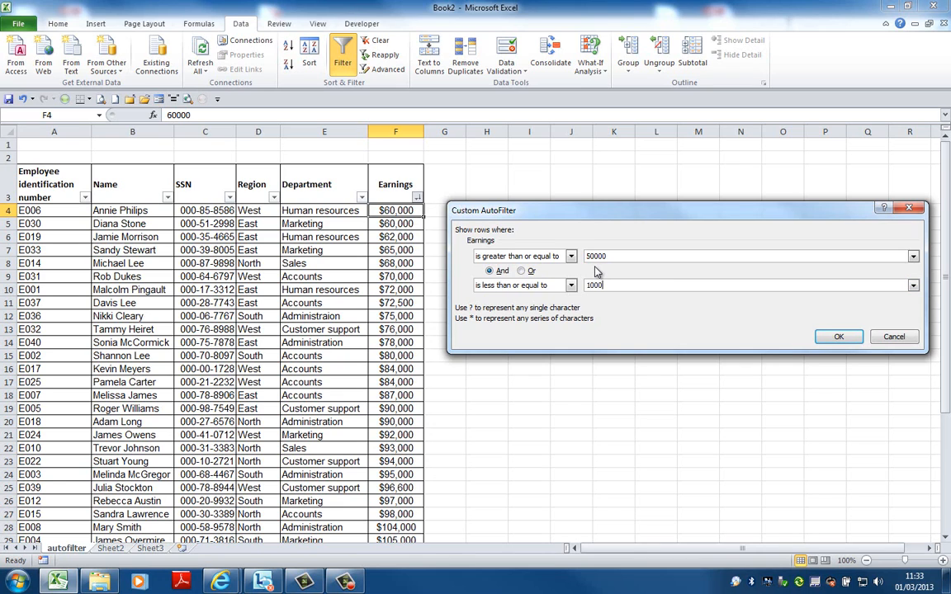
{"action": "type", "text": "00"}
{"action": "left_click", "coordinate": [838, 337]}
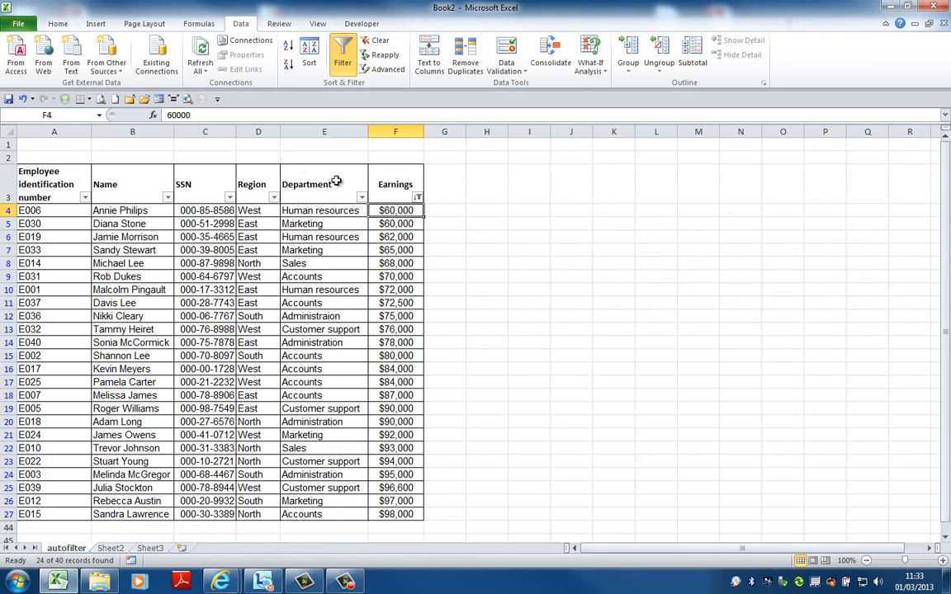
Review the conditions of the Earnings column's Between filter and close them without changes
{"action": "left_click", "coordinate": [419, 200]}
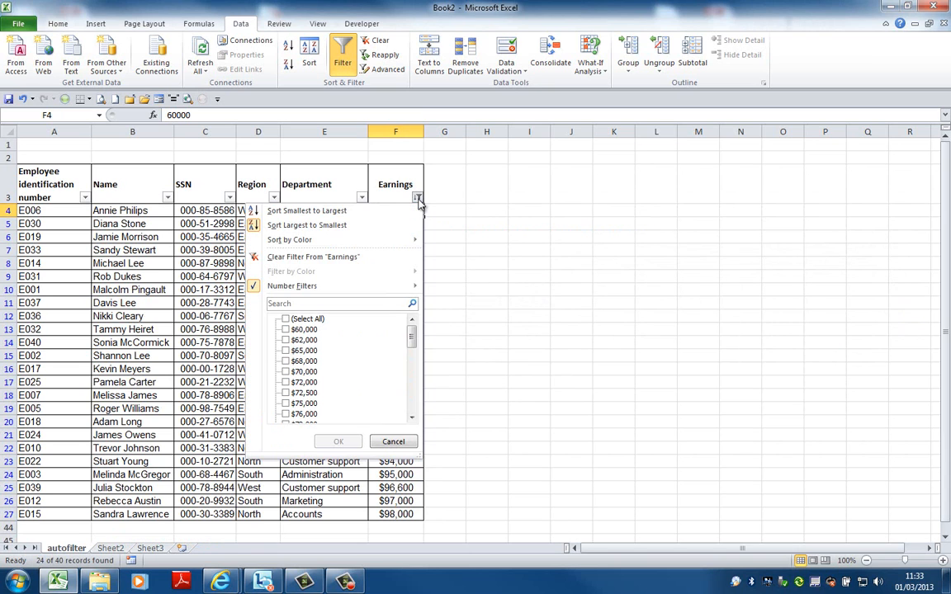
{"action": "mouse_move", "coordinate": [359, 285]}
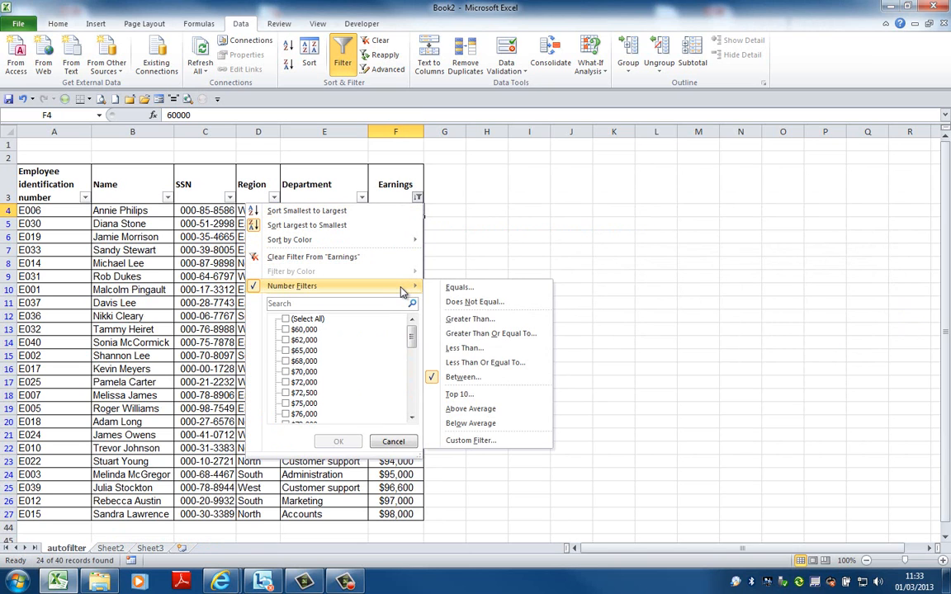
{"action": "left_click", "coordinate": [464, 377]}
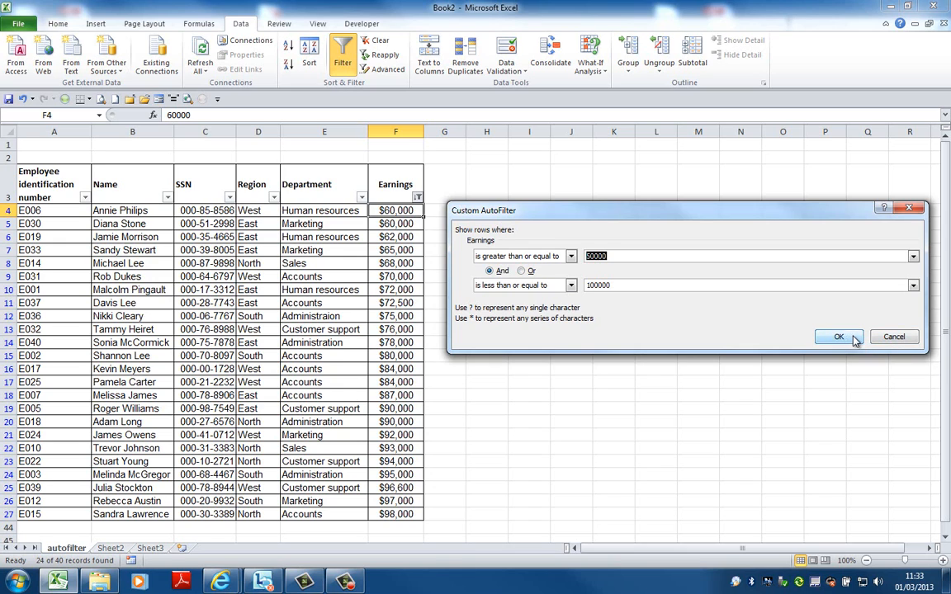
{"action": "left_click", "coordinate": [886, 340]}
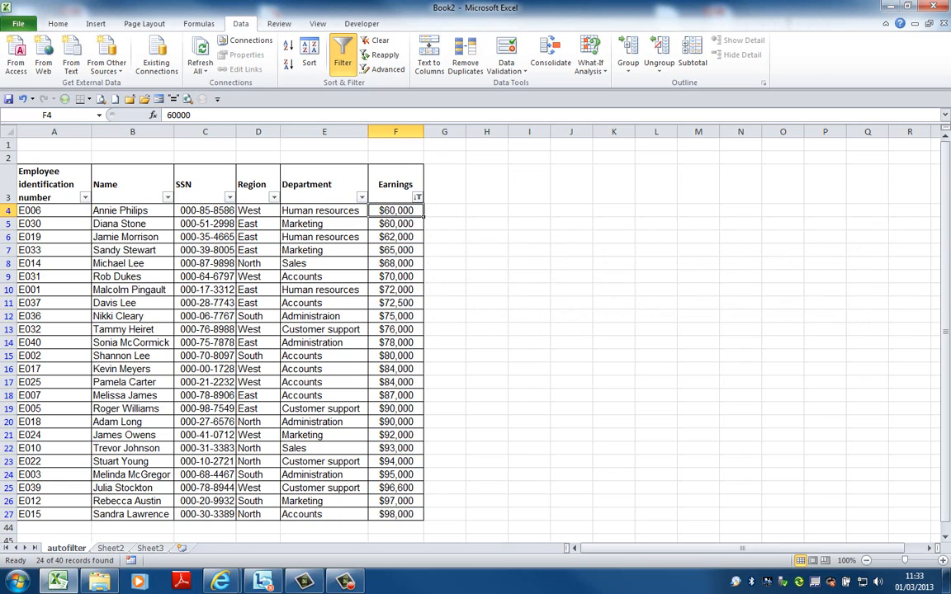
{"action": "key", "text": "F10"}
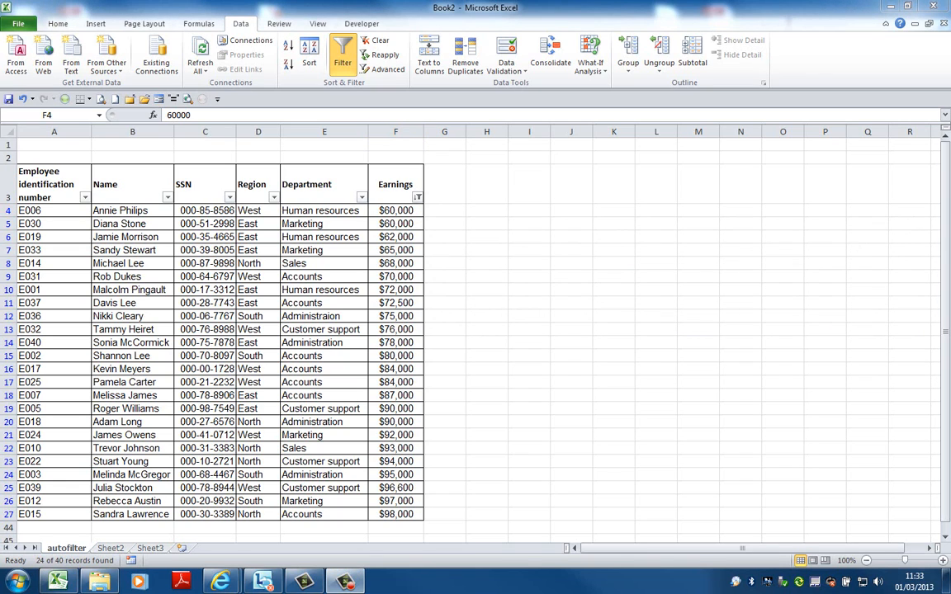